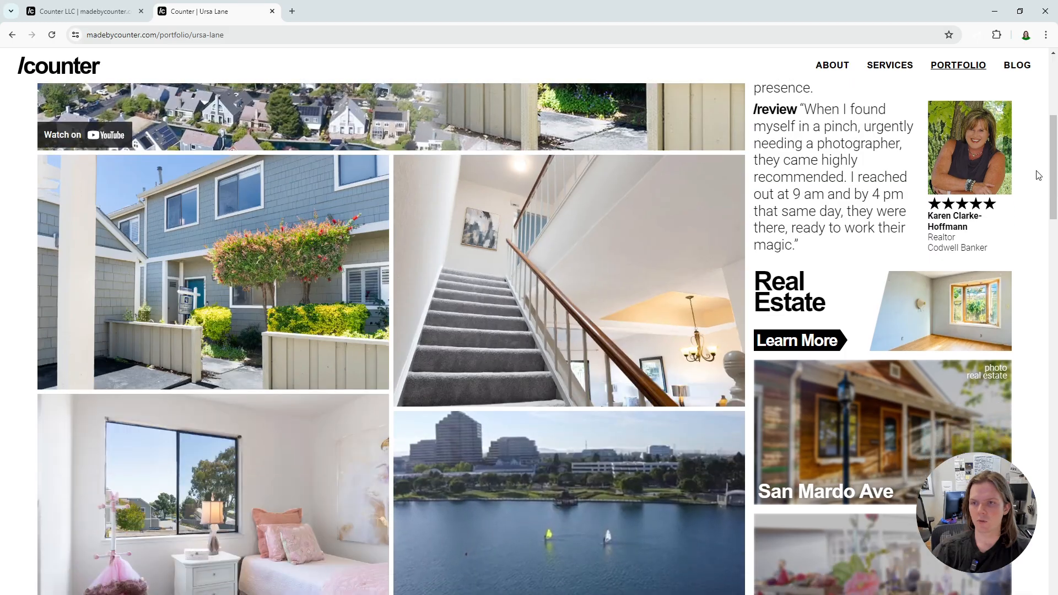
- Review the published Ursa Lane portfolio page, including its hero video, title, date, tags, description and client review
{"action": "scroll", "coordinate": [1039, 248], "scroll_direction": "down", "scroll_amount": 4}
{"action": "scroll", "coordinate": [1042, 327], "scroll_direction": "down", "scroll_amount": 9}
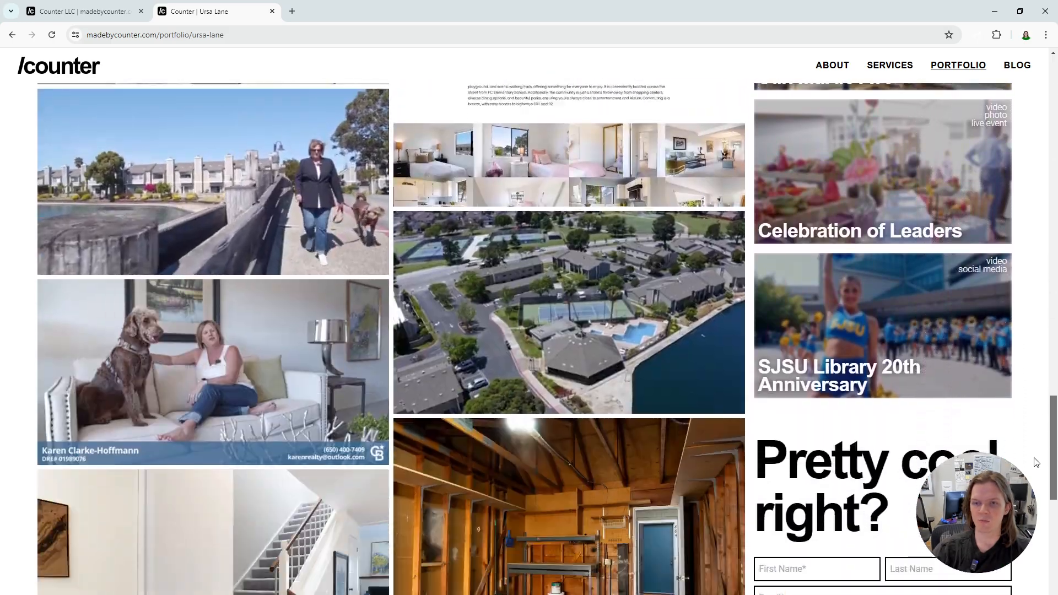
{"action": "scroll", "coordinate": [1036, 425], "scroll_direction": "up", "scroll_amount": 5}
{"action": "scroll", "coordinate": [1036, 425], "scroll_direction": "up", "scroll_amount": 15}
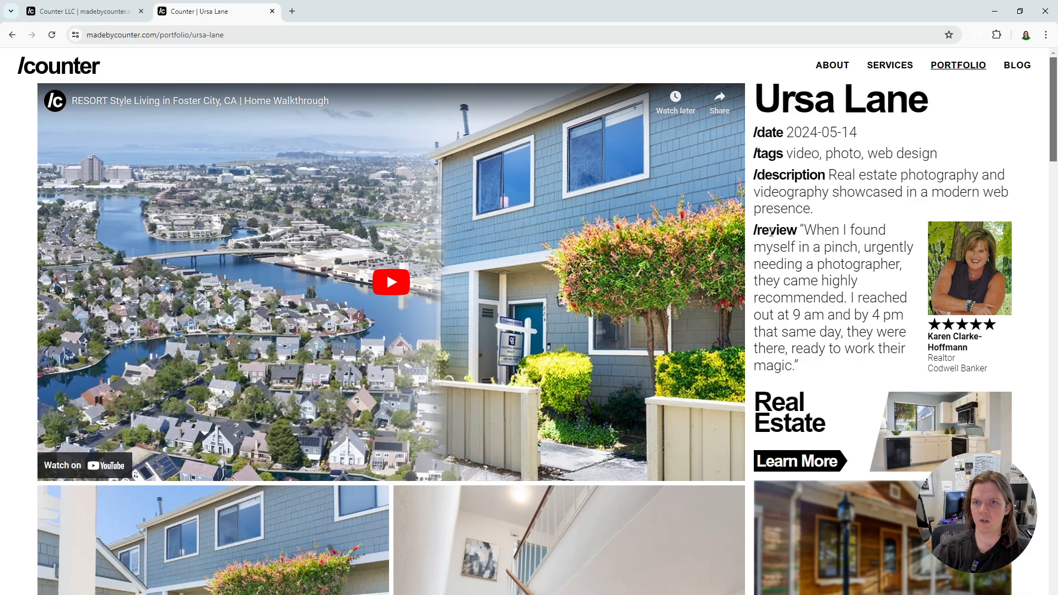
{"action": "left_click_drag", "start_coordinate": [781, 100], "coordinate": [794, 133]}
{"action": "left_click_drag", "start_coordinate": [794, 133], "coordinate": [842, 332]}
{"action": "left_click", "coordinate": [873, 344]}
- Examine the Ursa Lane page's photo gallery, its Real Estate service link and the related project cards
{"action": "scroll", "coordinate": [408, 285], "scroll_direction": "down", "scroll_amount": 9}
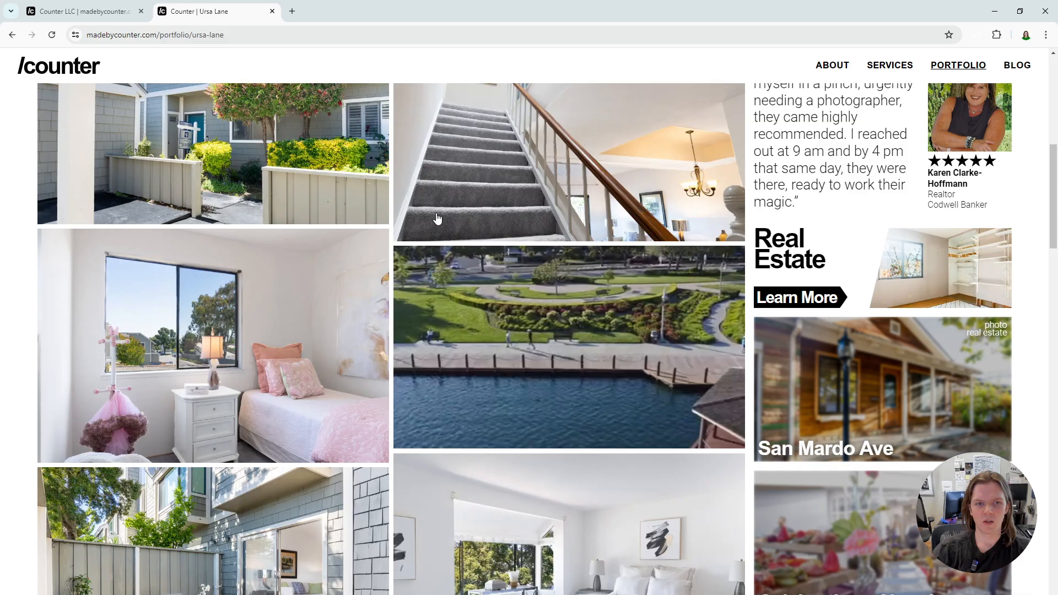
{"action": "scroll", "coordinate": [437, 218], "scroll_direction": "down", "scroll_amount": 5}
{"action": "scroll", "coordinate": [908, 436], "scroll_direction": "down", "scroll_amount": 7}
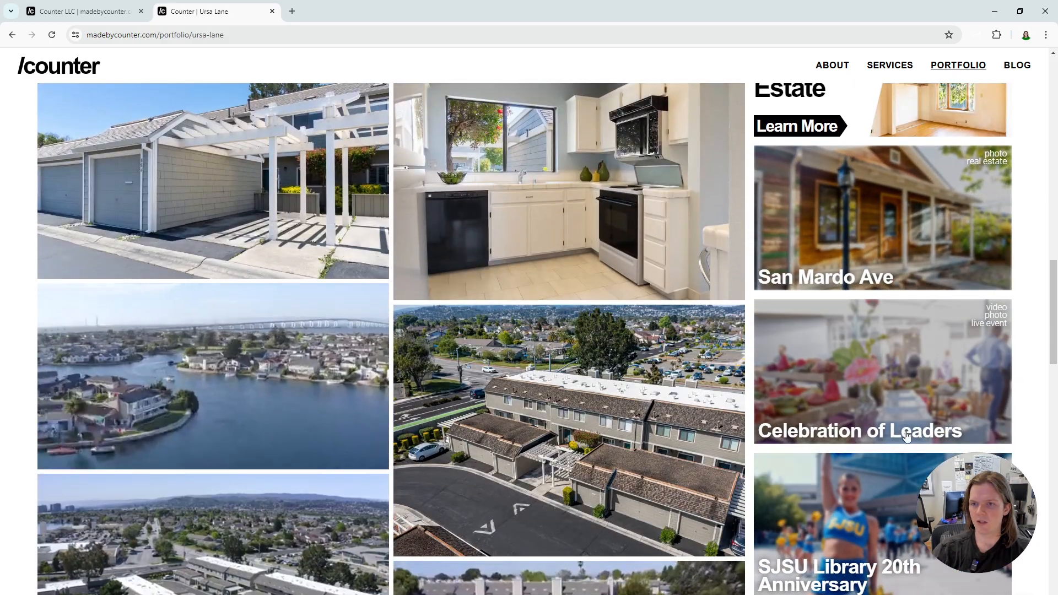
{"action": "scroll", "coordinate": [908, 436], "scroll_direction": "down", "scroll_amount": 7}
{"action": "scroll", "coordinate": [817, 192], "scroll_direction": "up", "scroll_amount": 12}
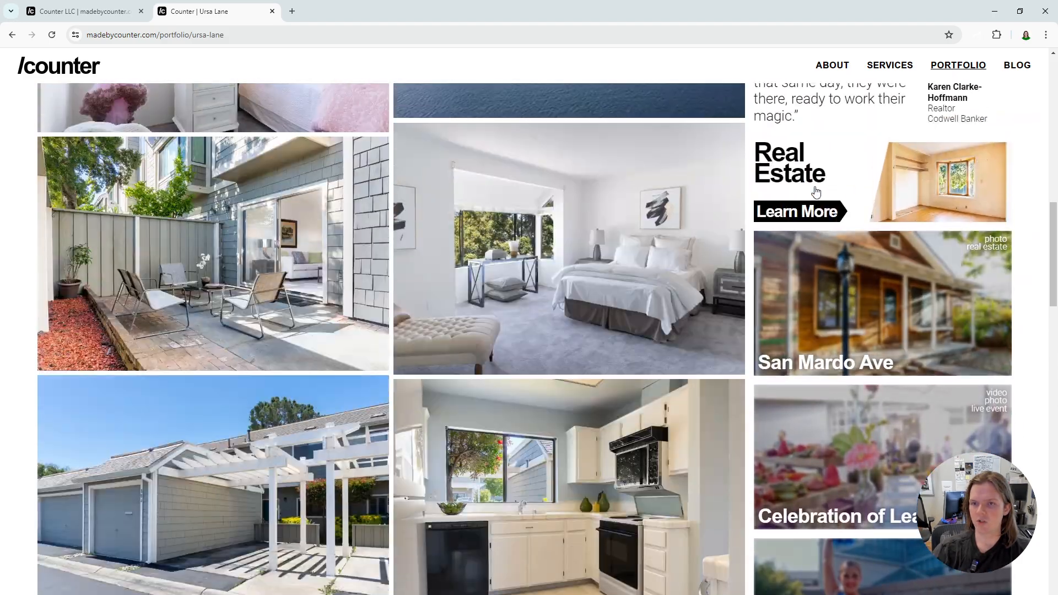
{"action": "scroll", "coordinate": [864, 428], "scroll_direction": "down", "scroll_amount": 4}
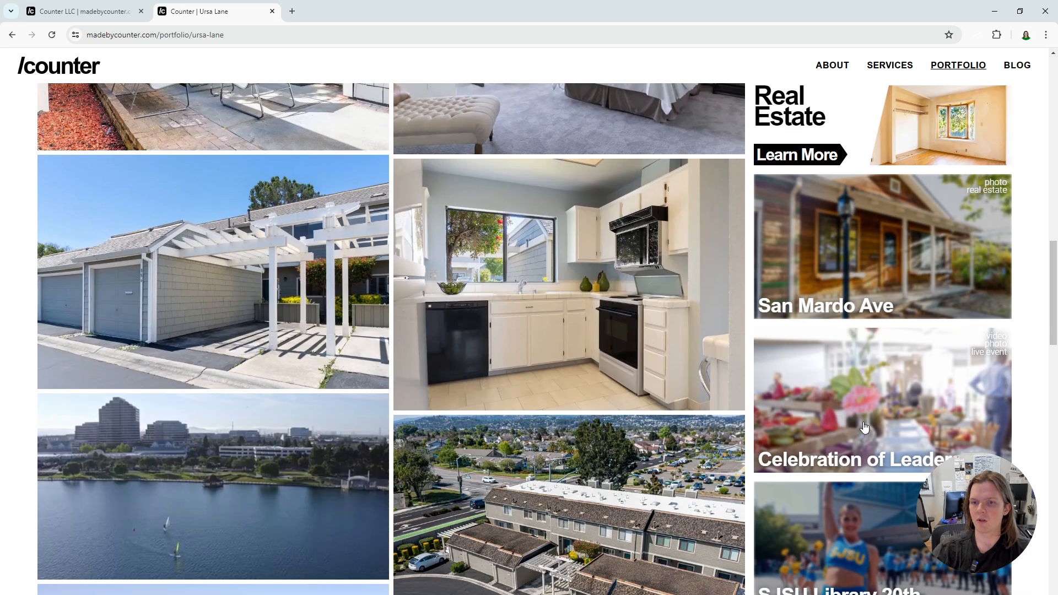
{"action": "scroll", "coordinate": [286, 206], "scroll_direction": "up", "scroll_amount": 3}
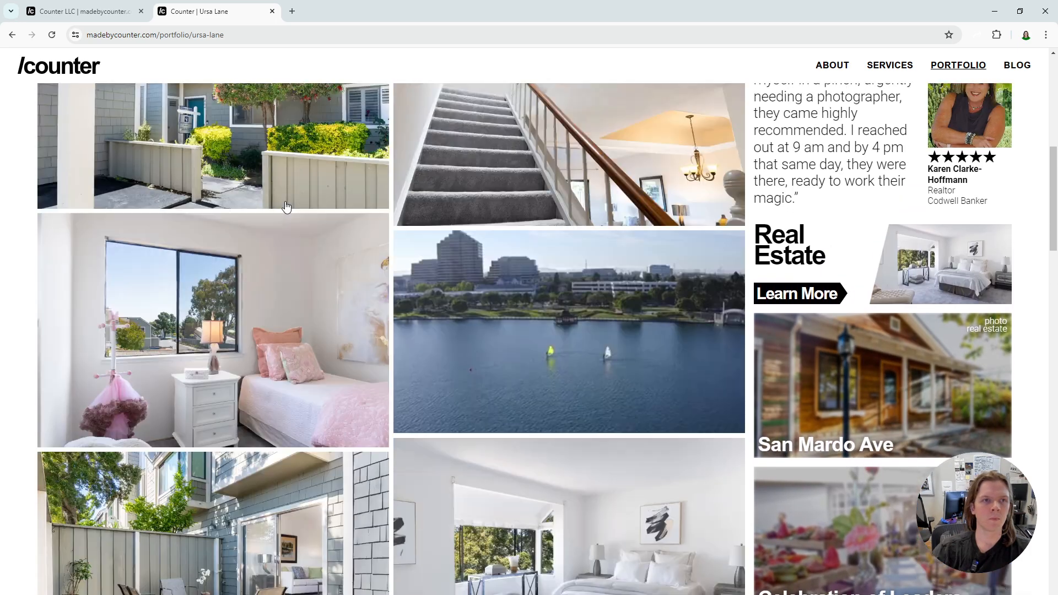
{"action": "scroll", "coordinate": [286, 206], "scroll_direction": "up", "scroll_amount": 6}
- Switch to the Sanity Studio tab and create a new portfolio item titled "Test Portfolio Item"
{"action": "left_click", "coordinate": [110, 11]}
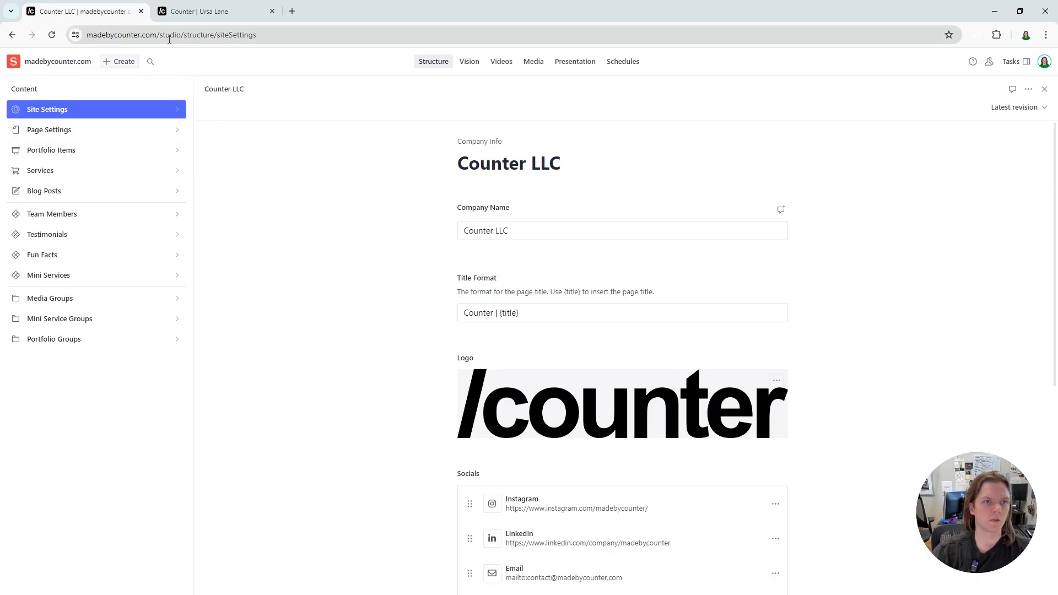
{"action": "left_click", "coordinate": [71, 156]}
{"action": "left_click", "coordinate": [357, 91]}
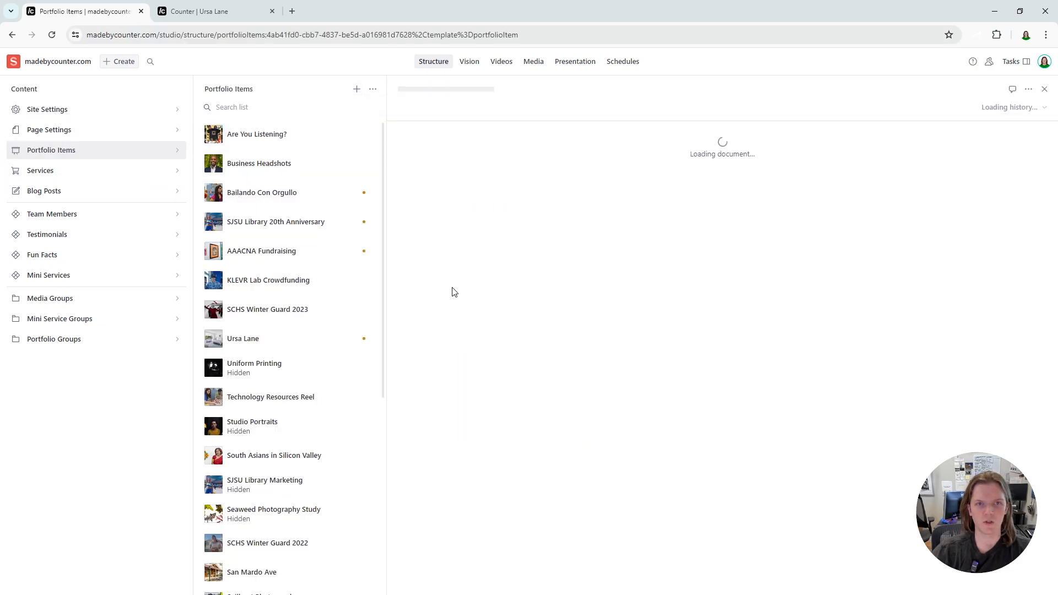
{"action": "left_click", "coordinate": [595, 282]}
{"action": "type", "text": "Te"}
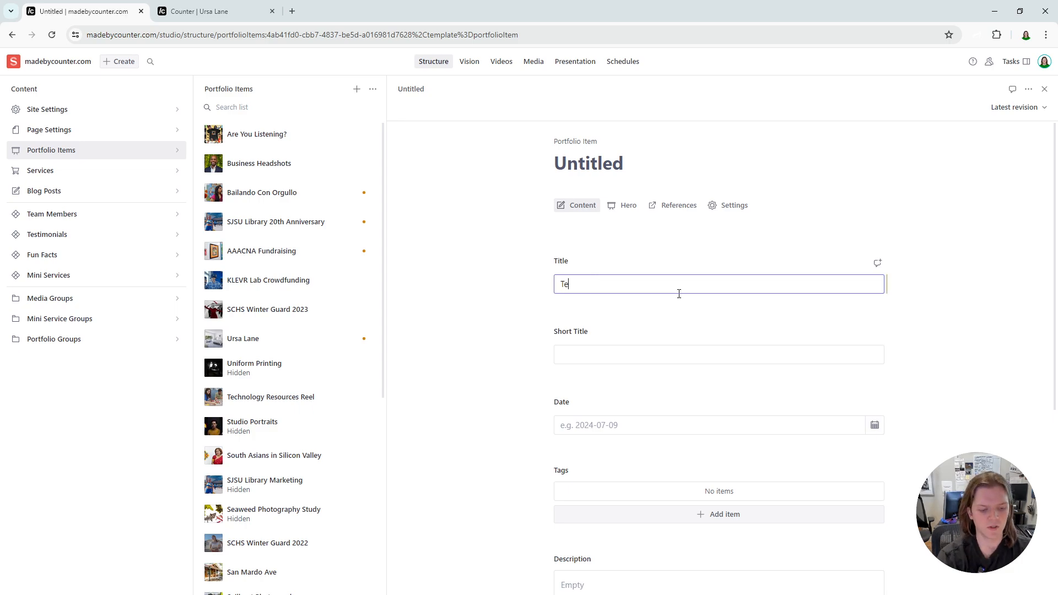
{"action": "type", "text": "st Portfolio Item"}
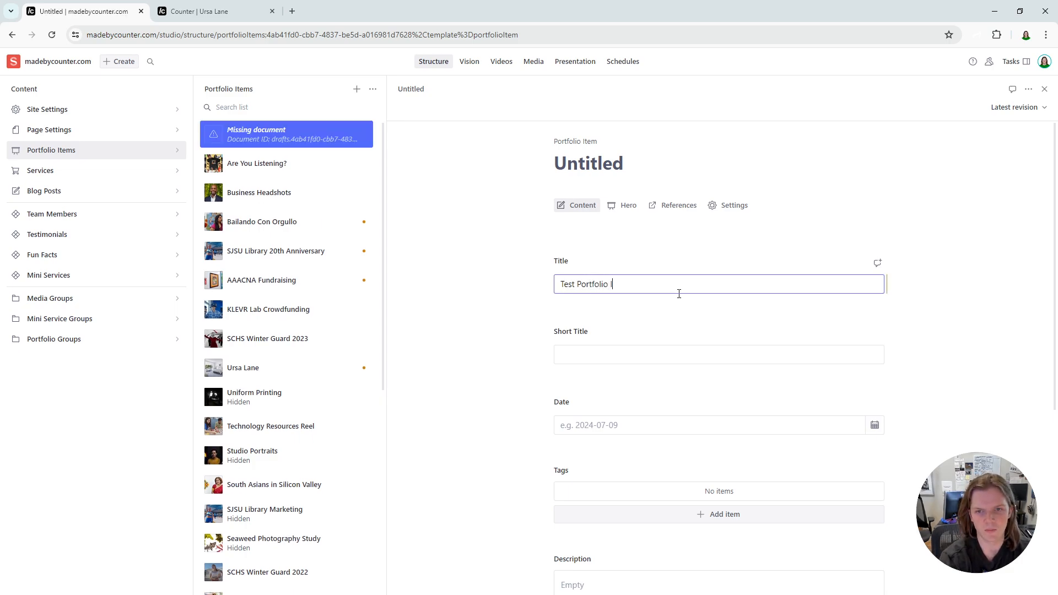
{"action": "key", "text": "Tab"}
- Set the Test Portfolio Item's date to 2024-07-09
{"action": "left_click", "coordinate": [764, 428]}
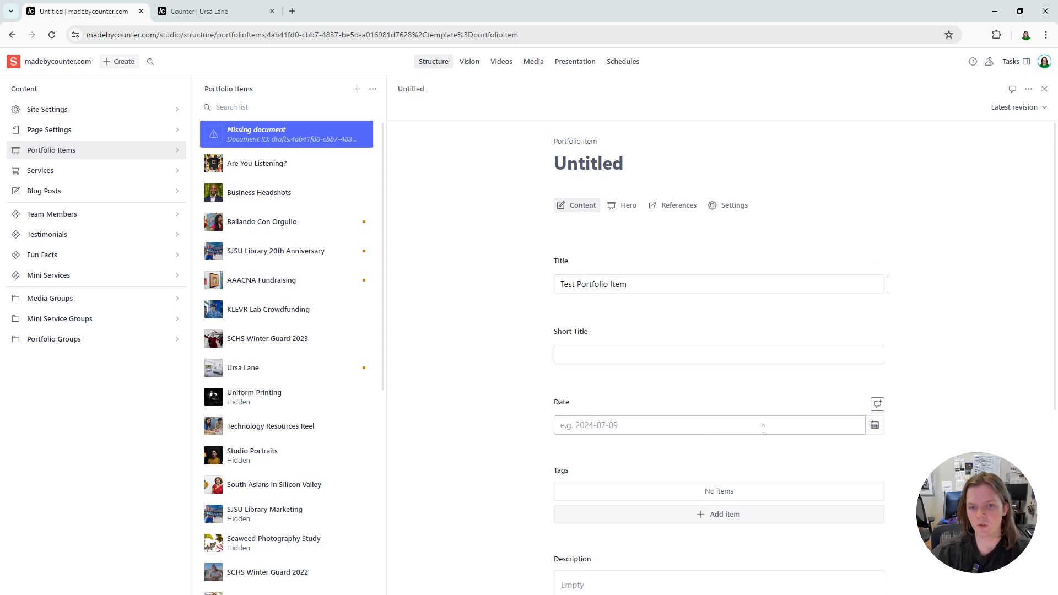
{"action": "left_click", "coordinate": [875, 426]}
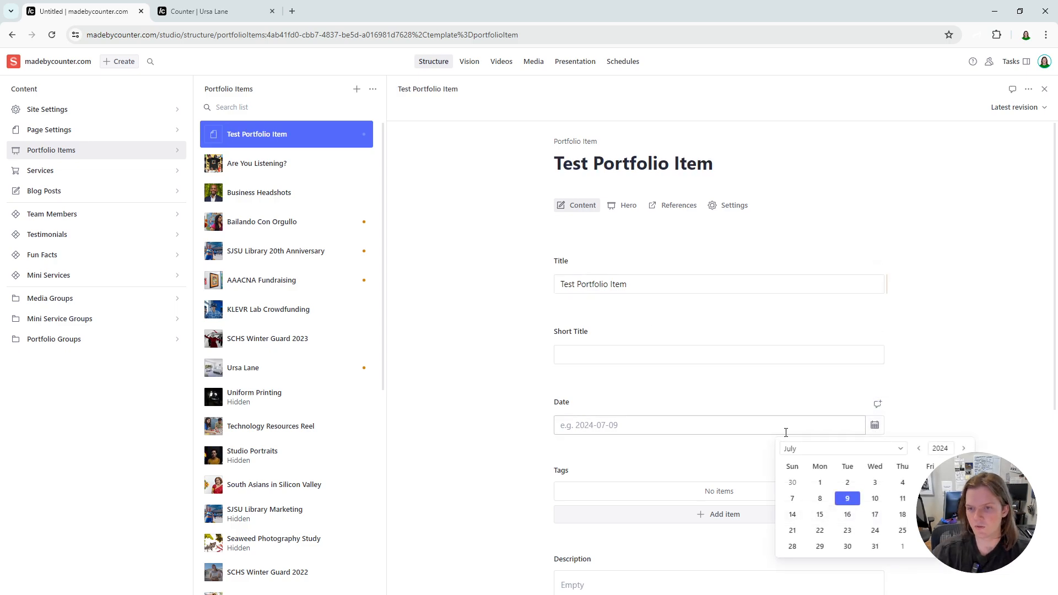
{"action": "left_click", "coordinate": [848, 498]}
{"action": "scroll", "coordinate": [628, 391], "scroll_direction": "down", "scroll_amount": 2}
{"action": "left_click", "coordinate": [502, 377]}
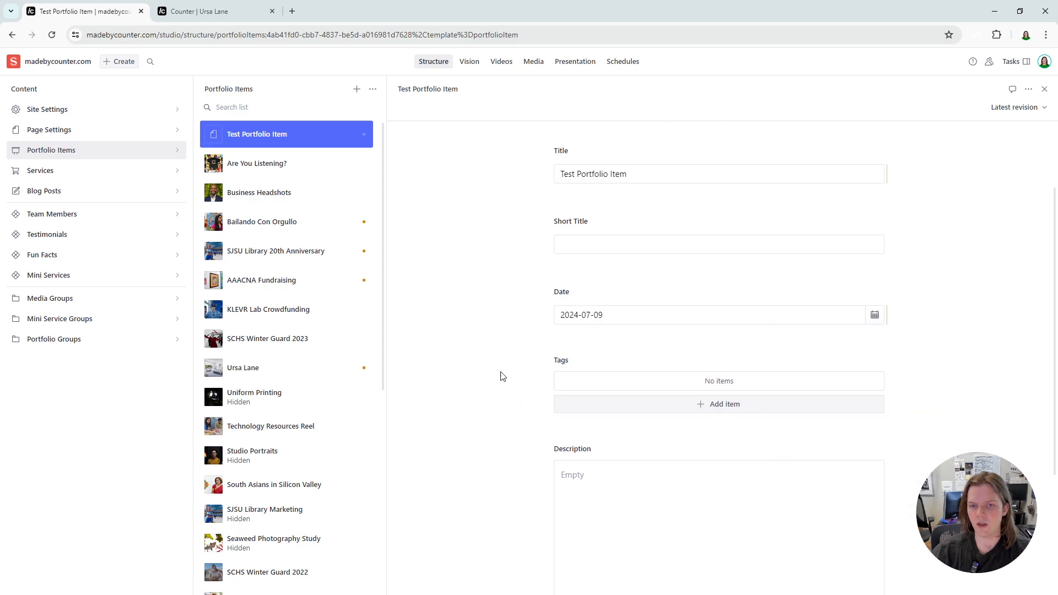
- Add the tags "test", "photo" and "video" to the Test Portfolio Item
{"action": "left_click", "coordinate": [686, 405]}
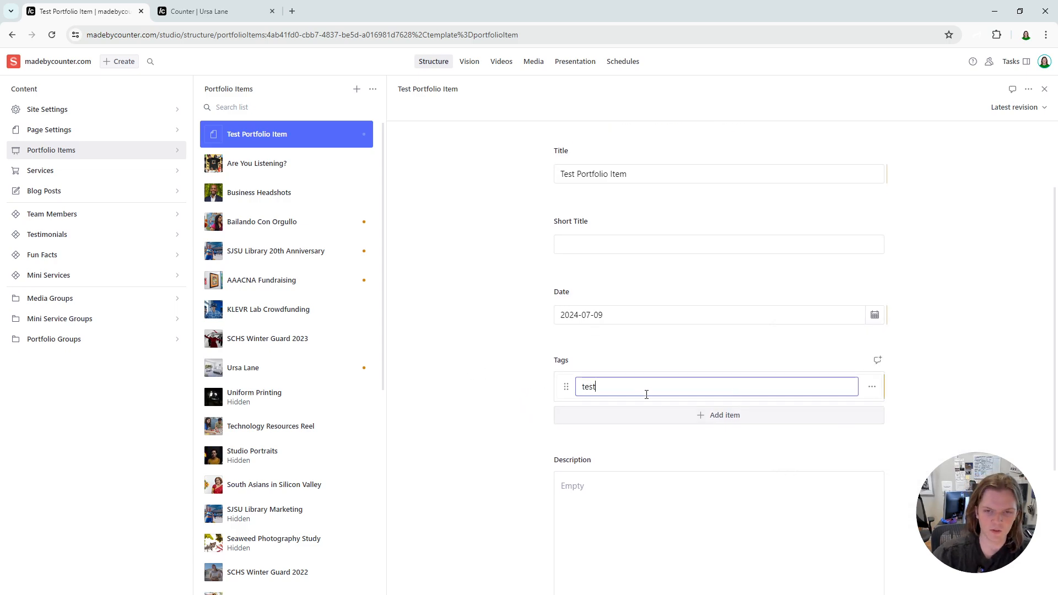
{"action": "left_click", "coordinate": [650, 418]}
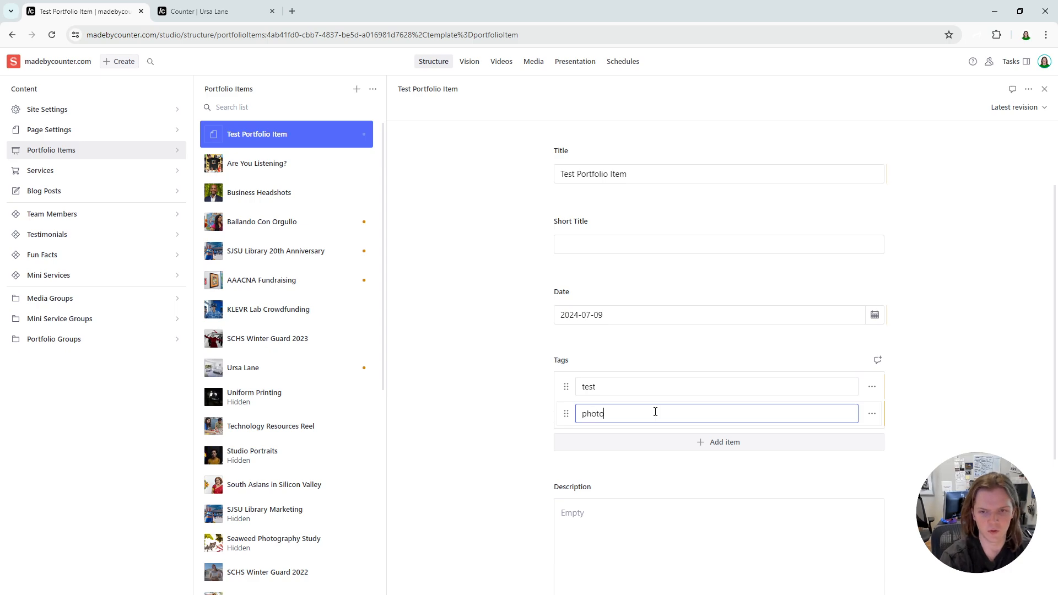
{"action": "left_click", "coordinate": [678, 447]}
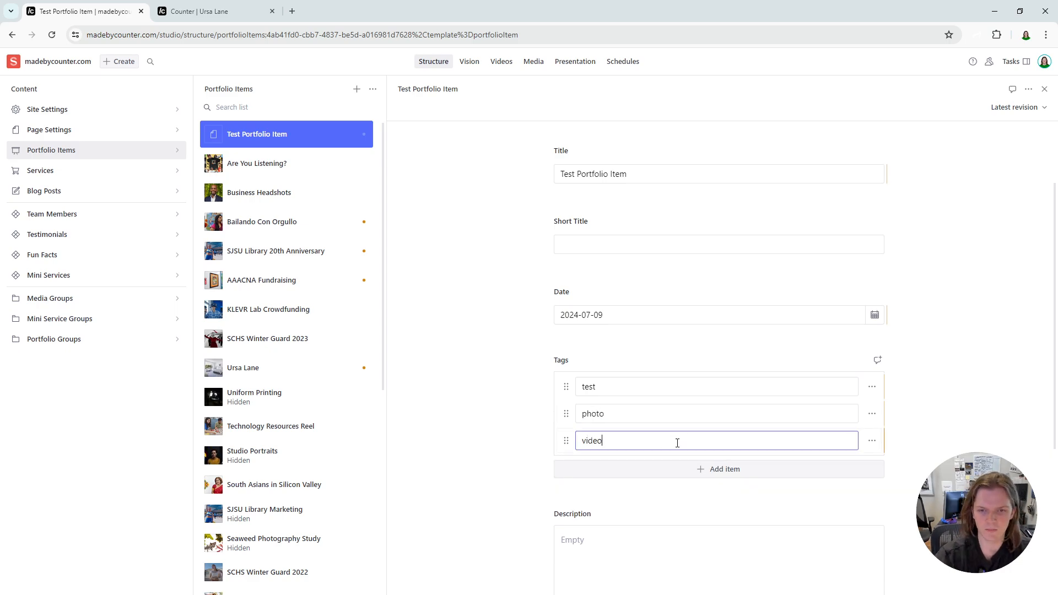
- Enter the description "This is a test item." for the Test Portfolio Item
{"action": "scroll", "coordinate": [651, 441], "scroll_direction": "down", "scroll_amount": 3}
{"action": "left_click", "coordinate": [628, 441]}
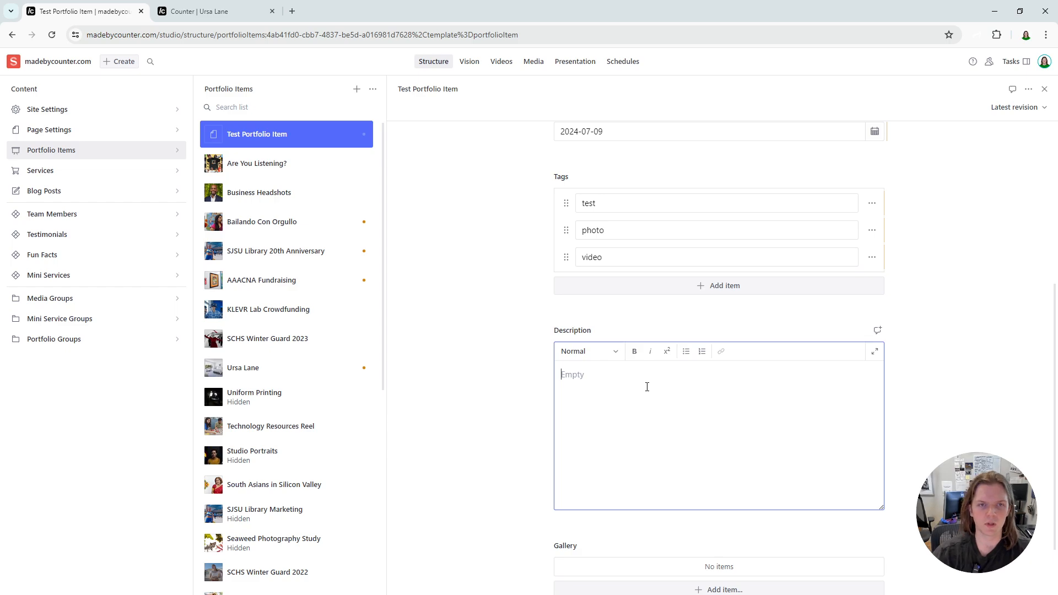
{"action": "type", "text": "This is a test it"}
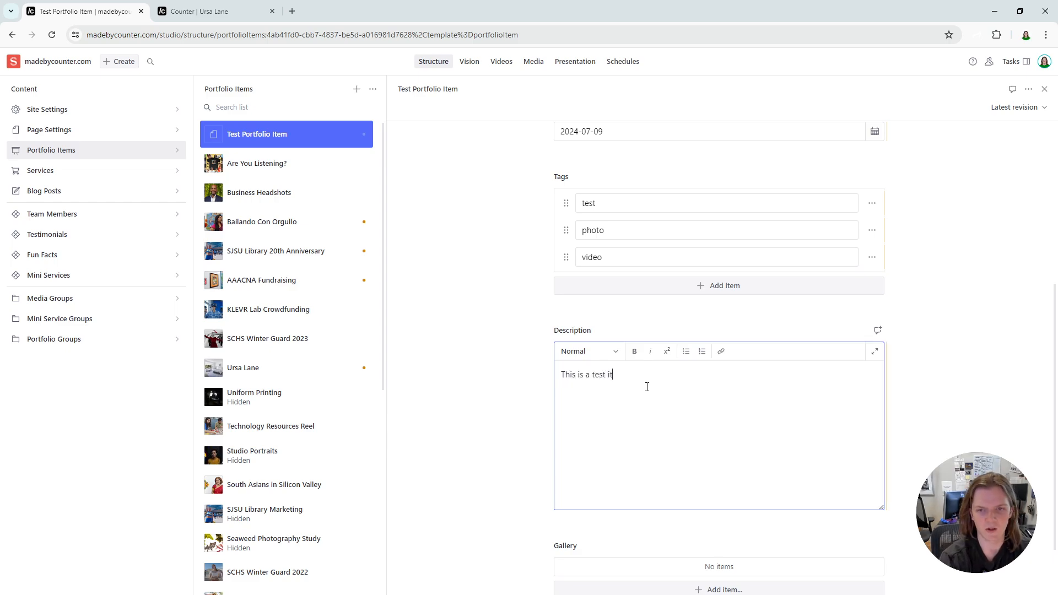
{"action": "type", "text": "em./"}
{"action": "key", "text": "BackSpace"}
- Upload a batch of photos from the computer to the Test Portfolio Item's gallery and check the content fields
{"action": "scroll", "coordinate": [503, 369], "scroll_direction": "down", "scroll_amount": 2}
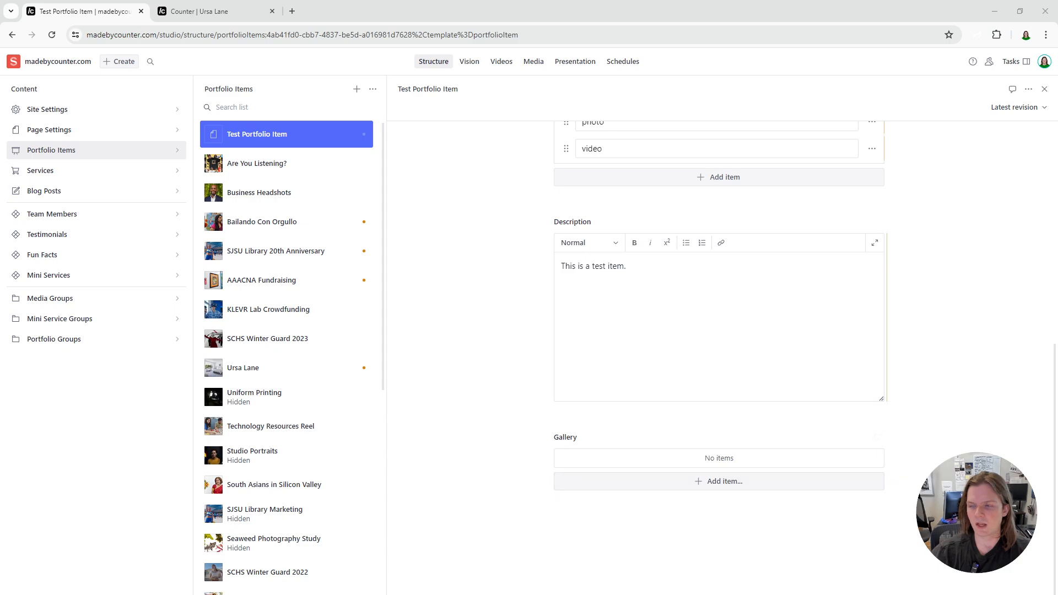
{"action": "left_click_drag", "start_coordinate": [1057, 459], "coordinate": [723, 492]}
{"action": "scroll", "coordinate": [546, 436], "scroll_direction": "down", "scroll_amount": 4}
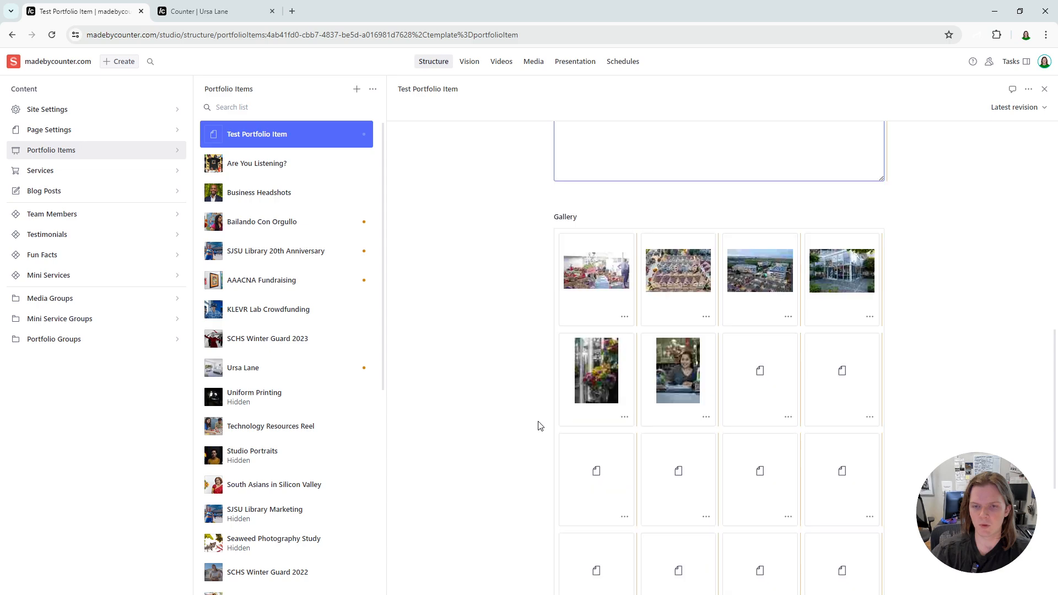
{"action": "scroll", "coordinate": [538, 424], "scroll_direction": "down", "scroll_amount": 2}
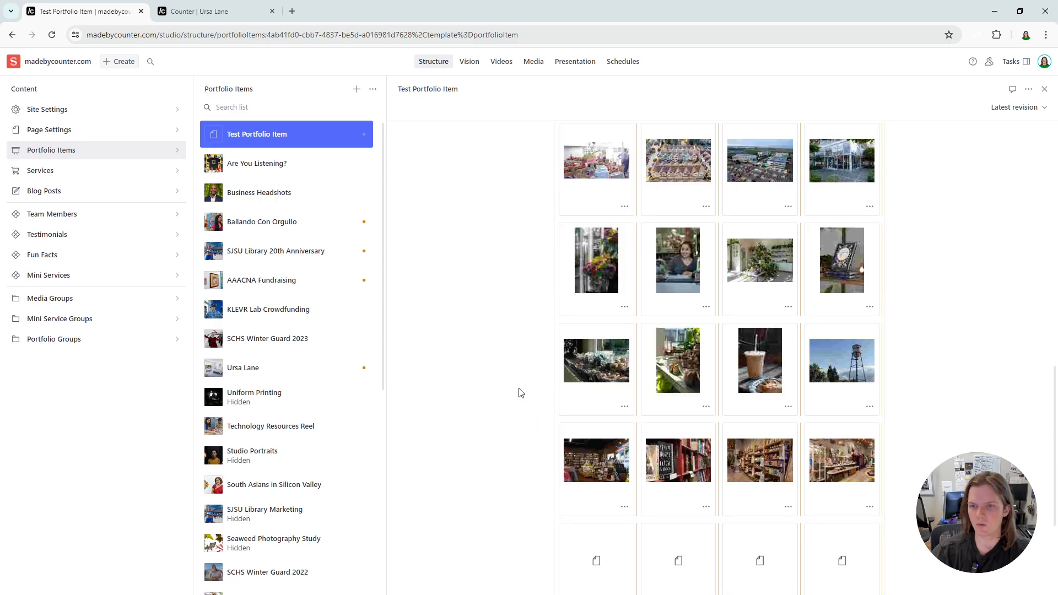
{"action": "scroll", "coordinate": [518, 394], "scroll_direction": "down", "scroll_amount": 5}
{"action": "scroll", "coordinate": [508, 398], "scroll_direction": "up", "scroll_amount": 15}
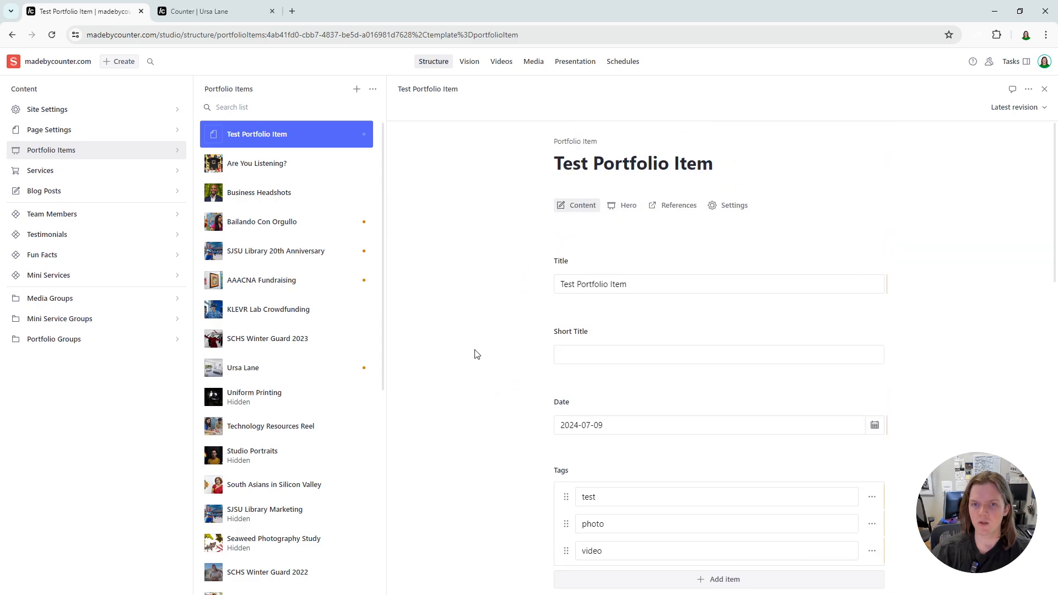
{"action": "scroll", "coordinate": [477, 354], "scroll_direction": "down", "scroll_amount": 4}
{"action": "scroll", "coordinate": [520, 329], "scroll_direction": "up", "scroll_amount": 4}
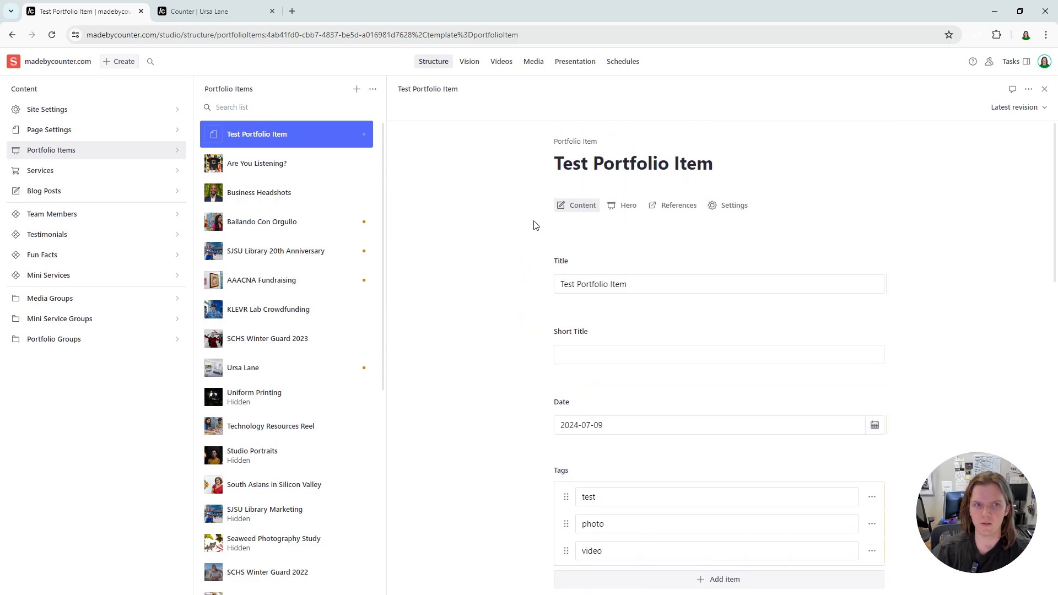
- Switch to the published Ursa Lane page and inspect the hero video above its gallery
{"action": "key", "text": "ctrl+Tab"}
{"action": "scroll", "coordinate": [610, 331], "scroll_direction": "down", "scroll_amount": 4}
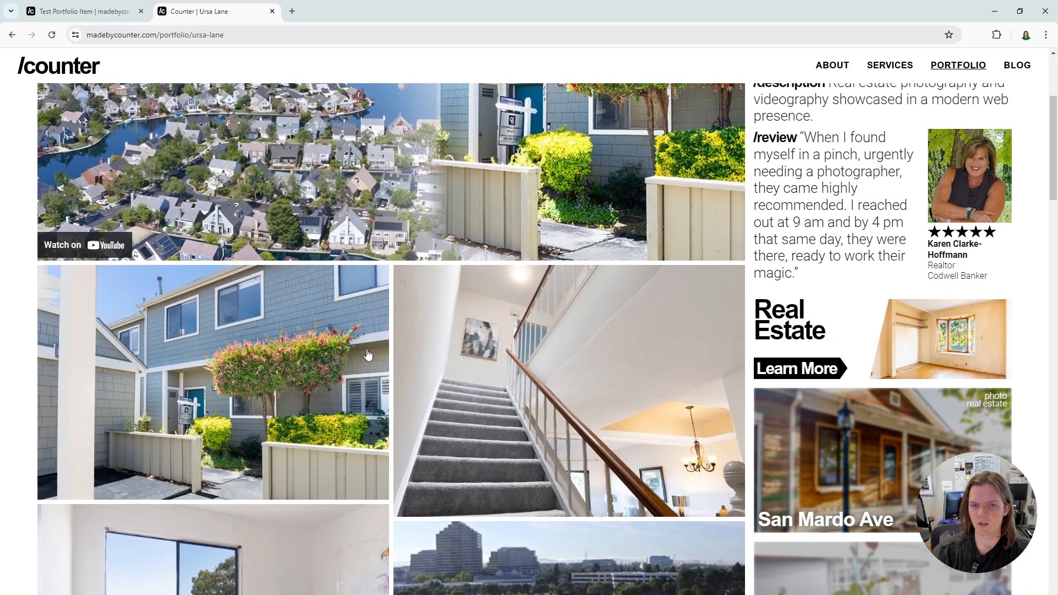
{"action": "scroll", "coordinate": [610, 331], "scroll_direction": "up", "scroll_amount": 4}
- Return to the Test Portfolio Item's hero settings, try the Video Embed hero type and set it back to Media
{"action": "key", "text": "ctrl+shift+Tab"}
{"action": "left_click", "coordinate": [613, 209]}
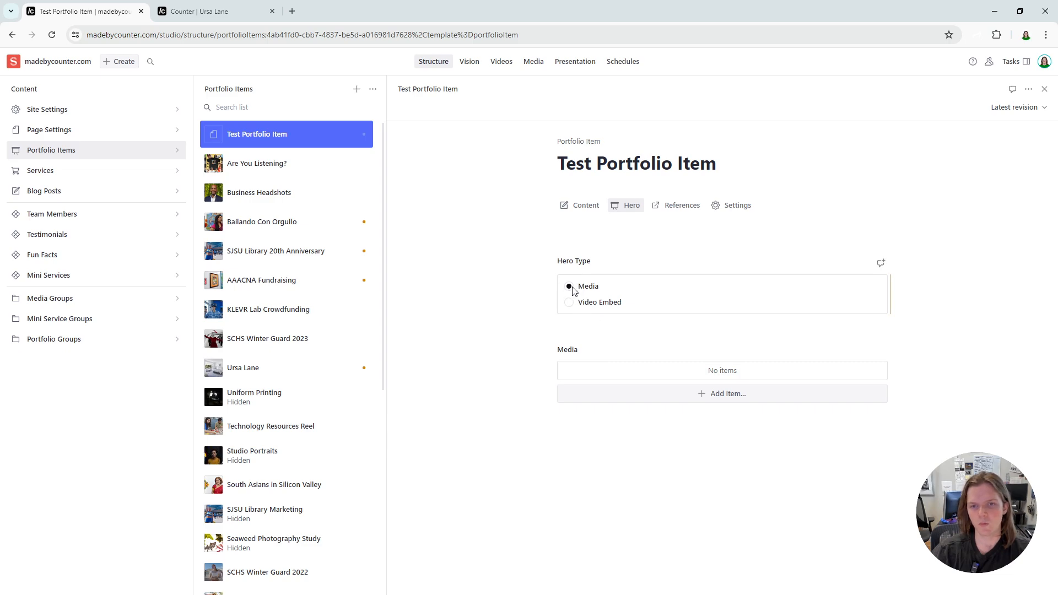
{"action": "left_click", "coordinate": [570, 305]}
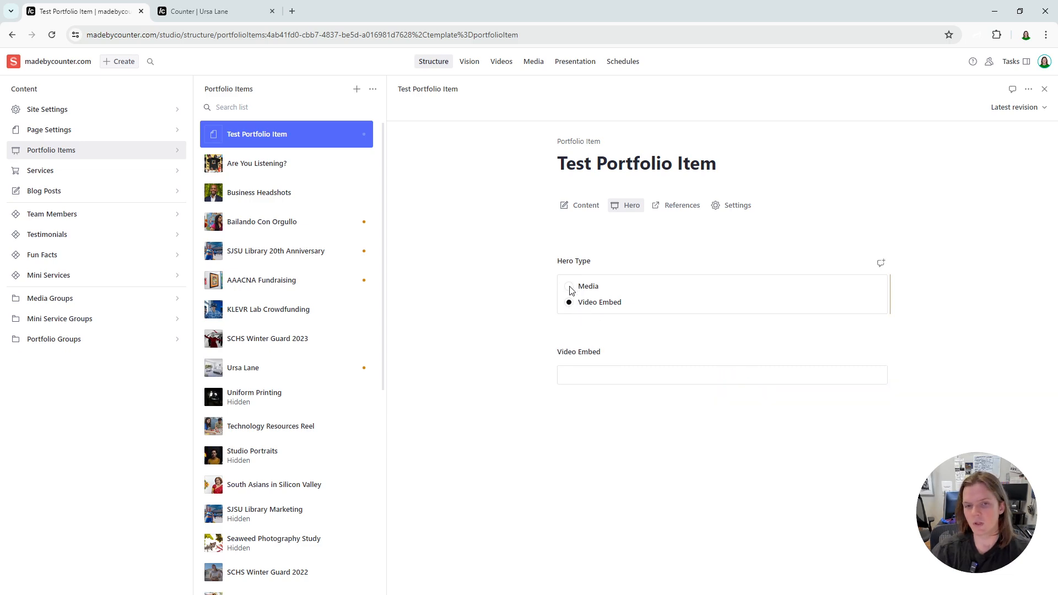
{"action": "left_click", "coordinate": [570, 287]}
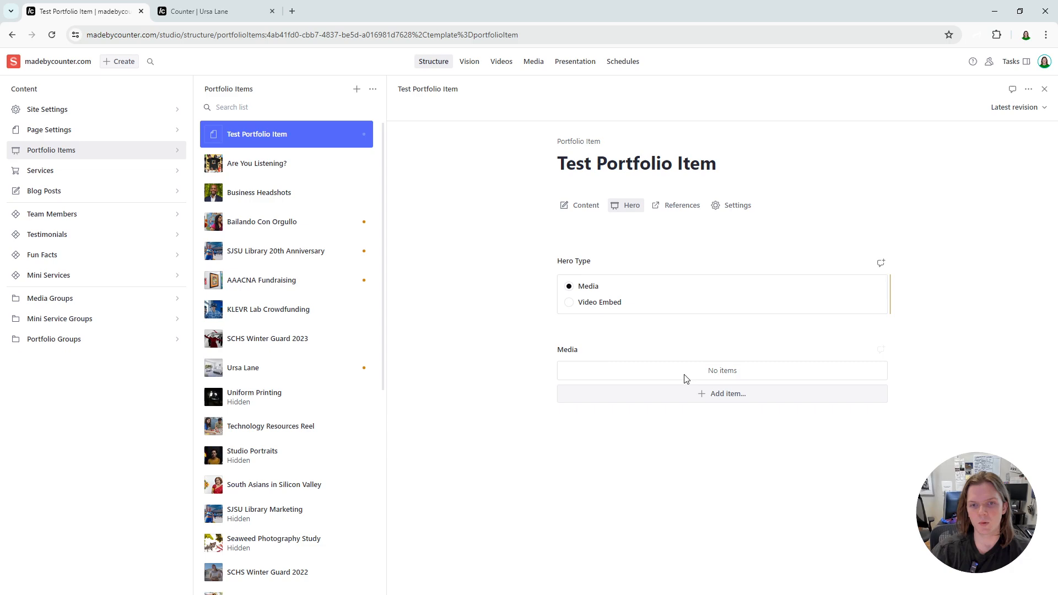
- Add the existing library photo of the person wearing a VR headset to the Test Portfolio Item's hero media
{"action": "left_click", "coordinate": [716, 393]}
{"action": "left_click", "coordinate": [723, 418]}
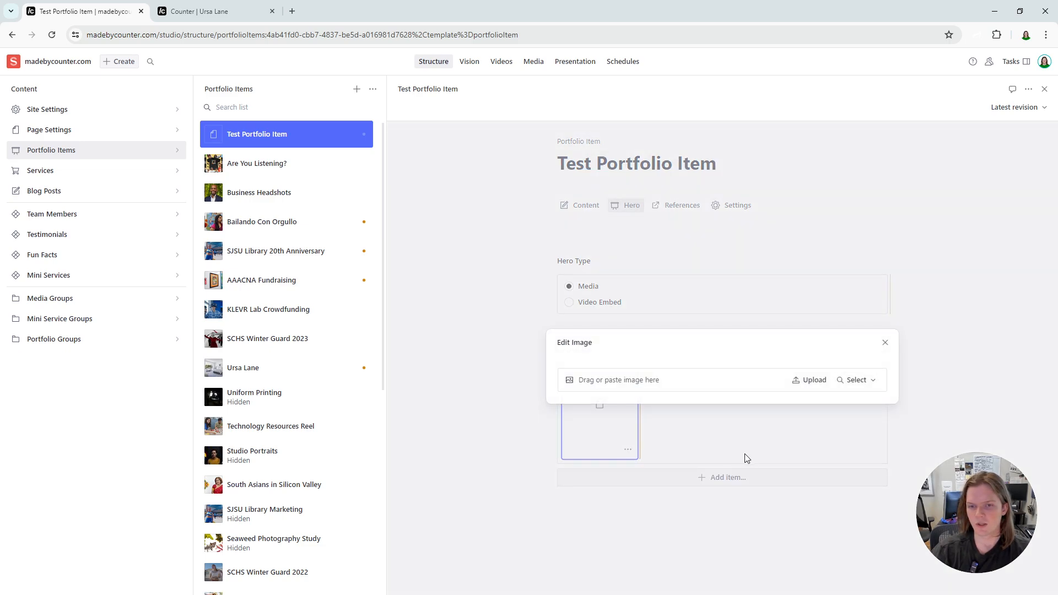
{"action": "left_click", "coordinate": [858, 381]}
{"action": "left_click", "coordinate": [854, 423]}
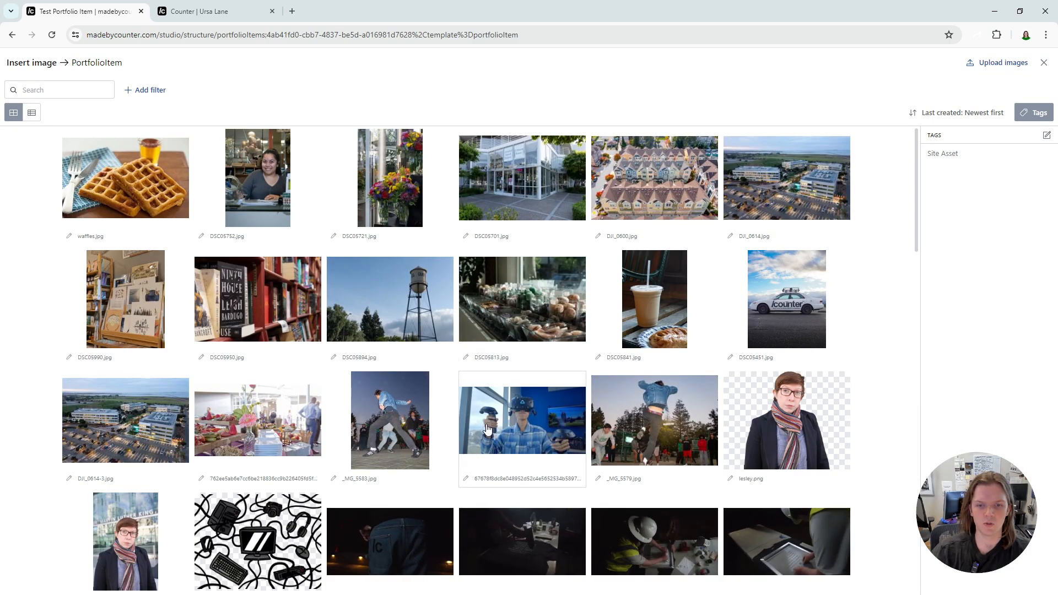
{"action": "left_click", "coordinate": [523, 421]}
{"action": "left_click", "coordinate": [882, 267]}
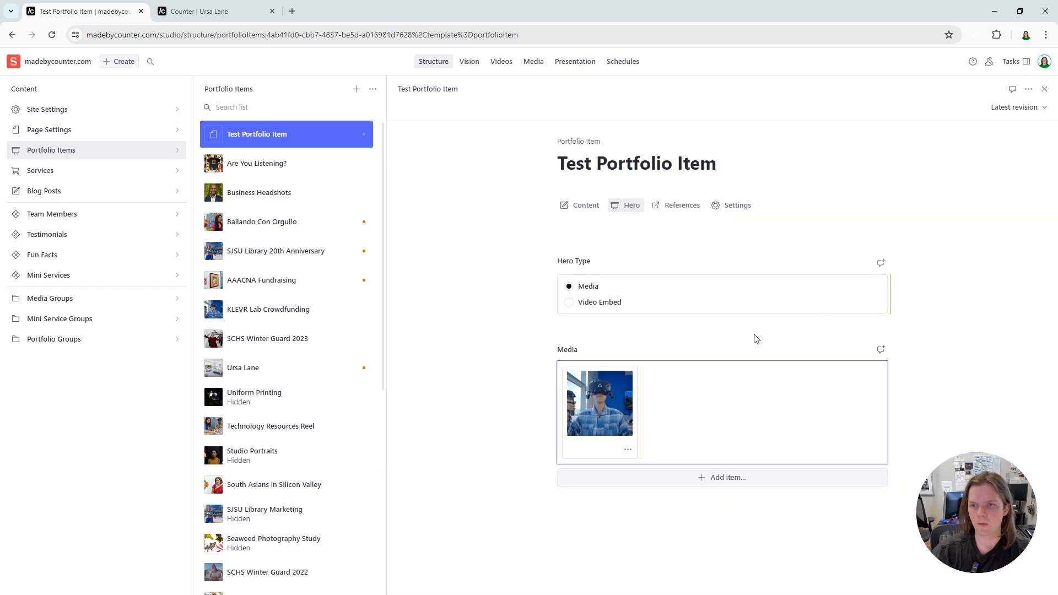
- Open the Test Portfolio Item's references and compare them with the service link, testimonial and related projects on the Ursa Lane page
{"action": "left_click", "coordinate": [668, 209]}
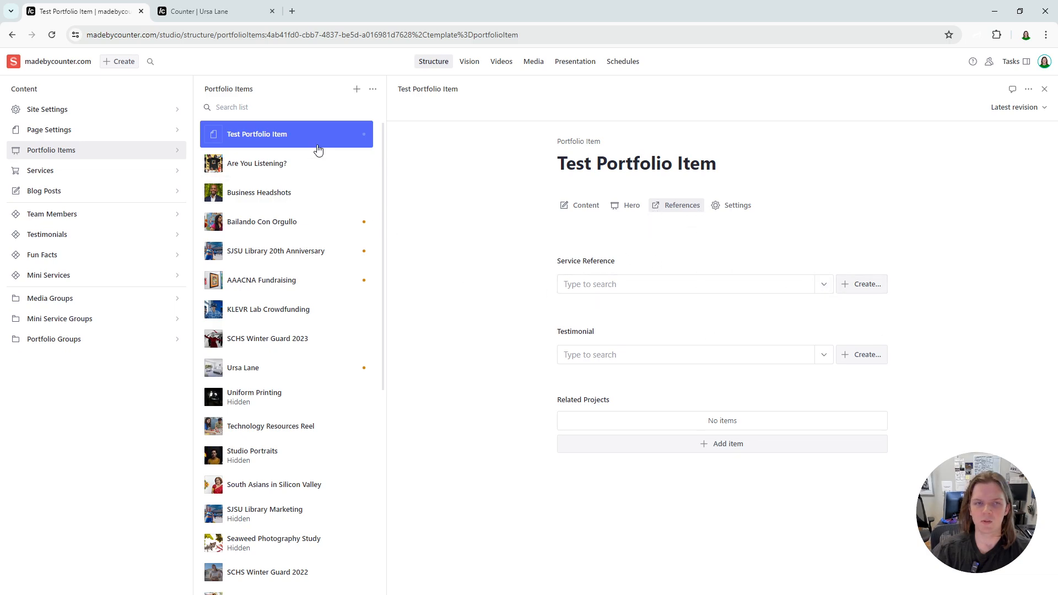
{"action": "left_click", "coordinate": [204, 13]}
{"action": "scroll", "coordinate": [877, 490], "scroll_direction": "down", "scroll_amount": 7}
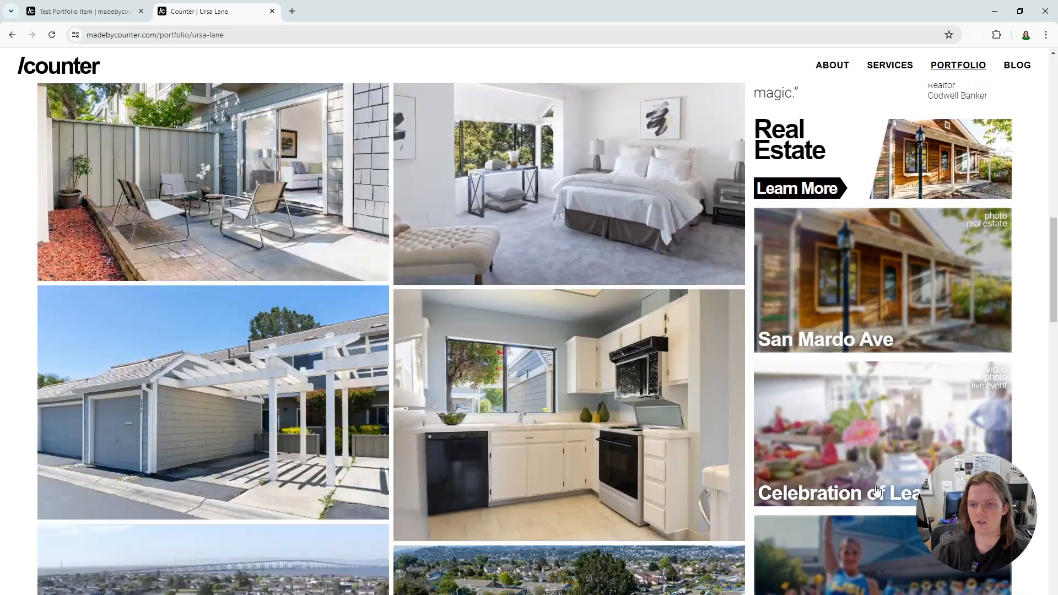
{"action": "scroll", "coordinate": [876, 491], "scroll_direction": "down", "scroll_amount": 4}
{"action": "scroll", "coordinate": [865, 359], "scroll_direction": "up", "scroll_amount": 5}
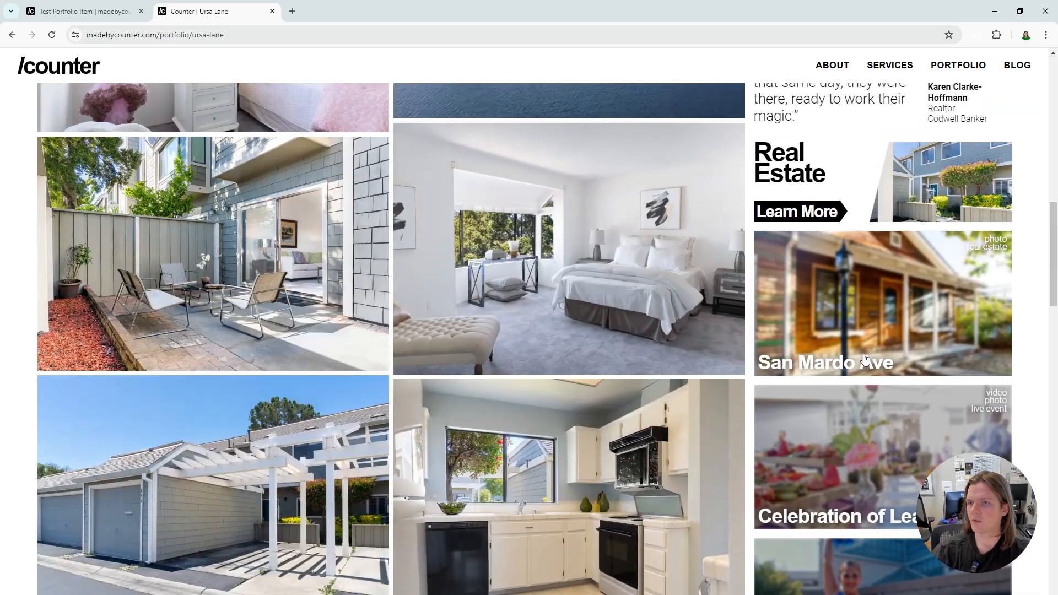
{"action": "left_click", "coordinate": [68, 17]}
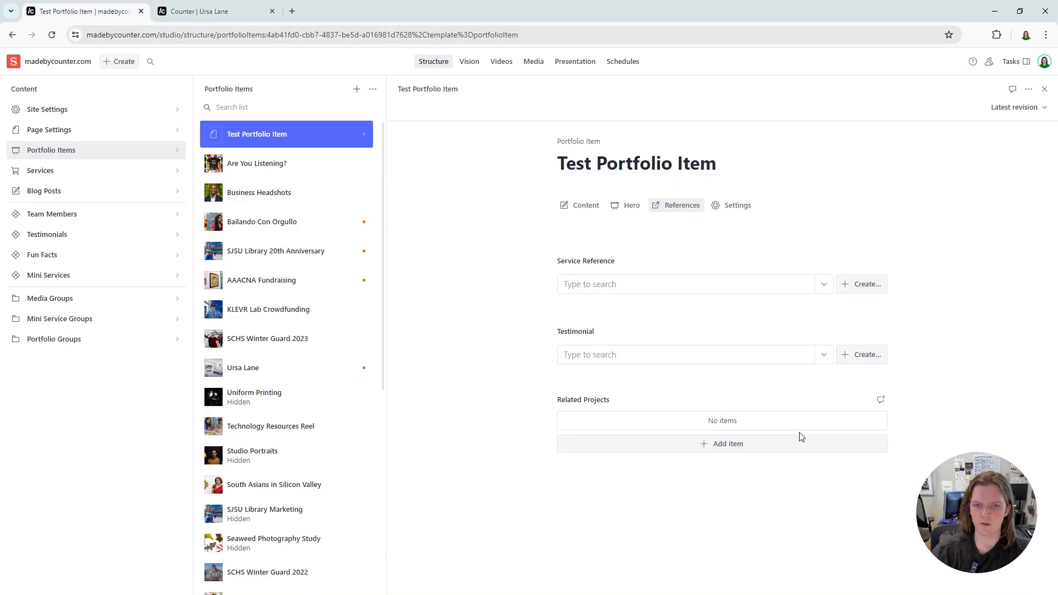
- Add Technology Resources Reel, Interior Photography and Margaretfest 2023 as the Test Portfolio Item's related projects
{"action": "left_click", "coordinate": [745, 445]}
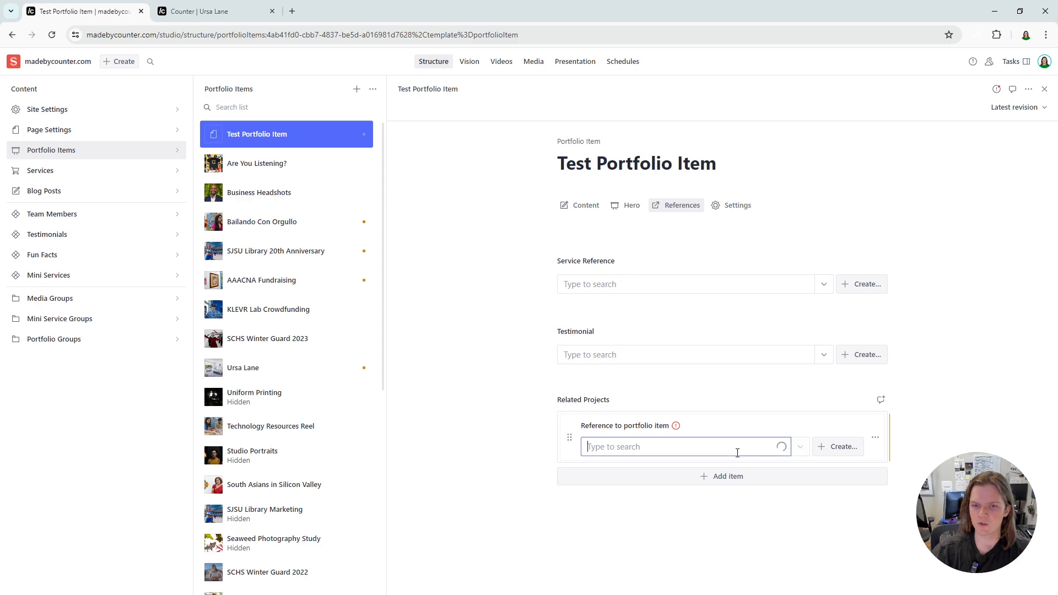
{"action": "scroll", "coordinate": [663, 353], "scroll_direction": "down", "scroll_amount": 2}
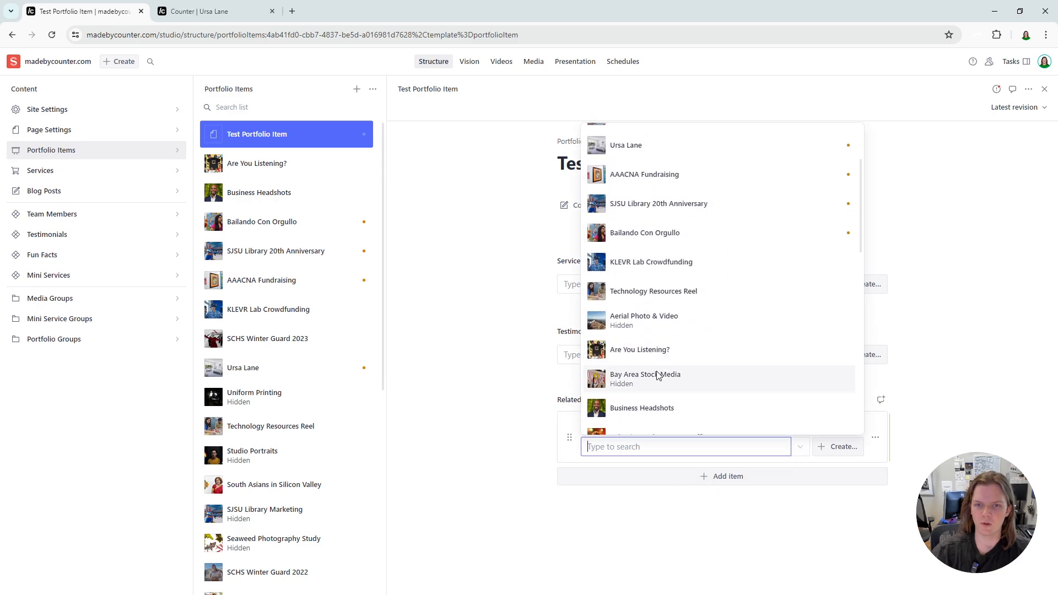
{"action": "left_click", "coordinate": [645, 298]}
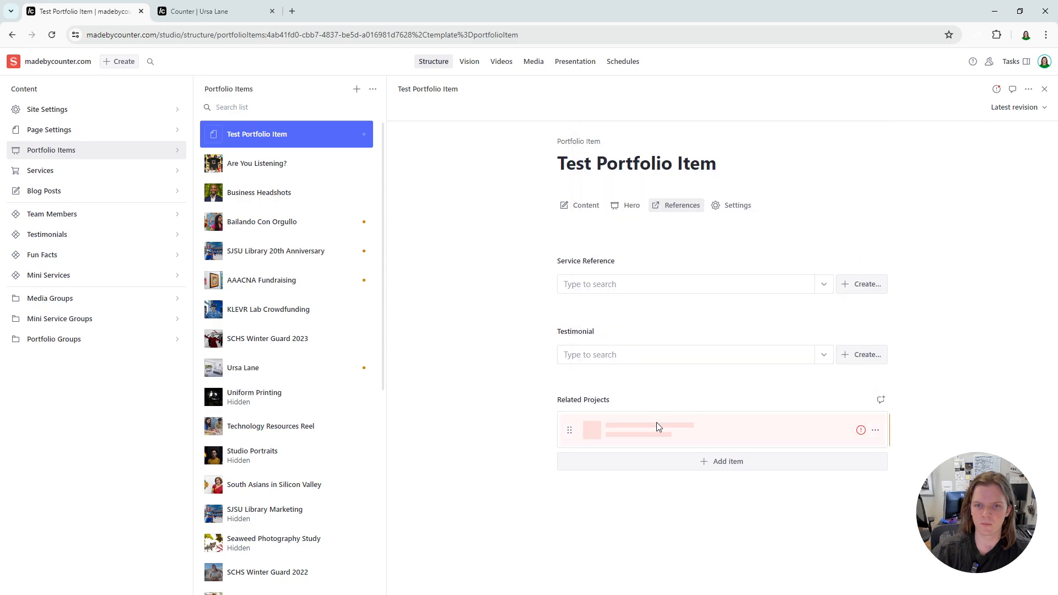
{"action": "left_click", "coordinate": [691, 464]}
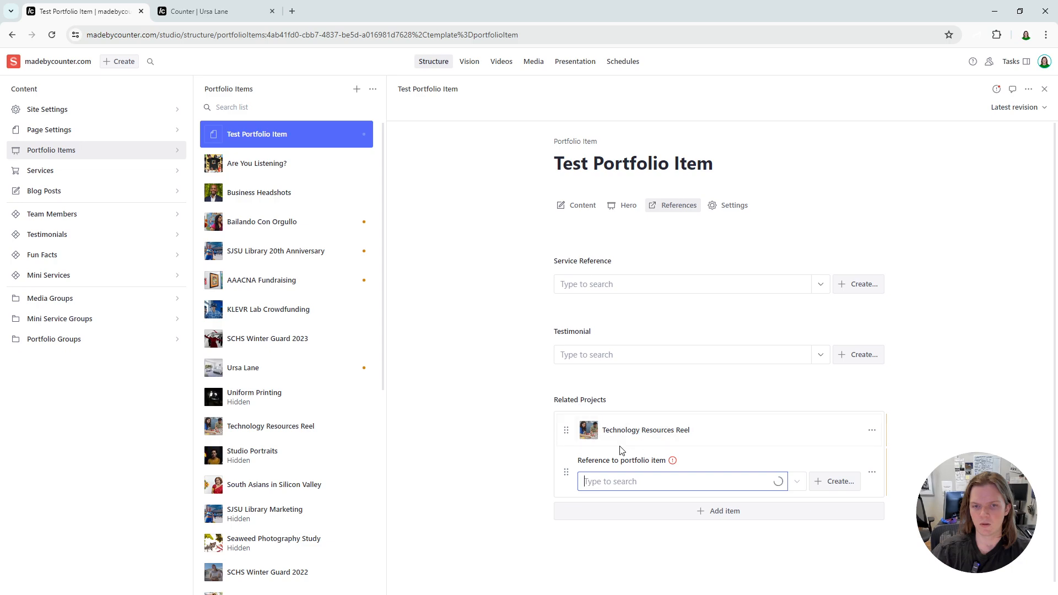
{"action": "scroll", "coordinate": [661, 368], "scroll_direction": "down", "scroll_amount": 3}
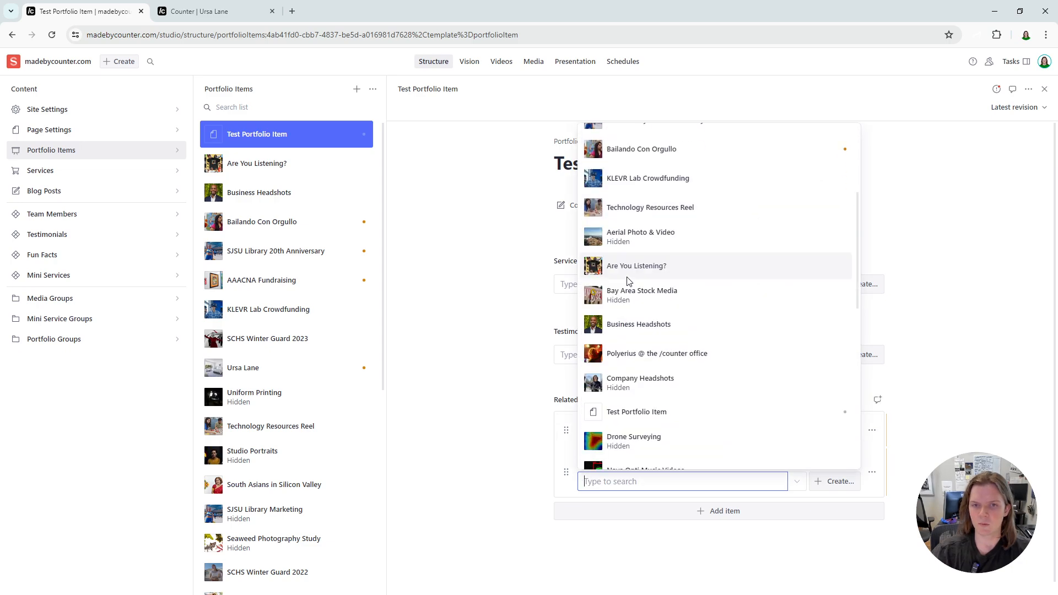
{"action": "scroll", "coordinate": [656, 345], "scroll_direction": "down", "scroll_amount": 3}
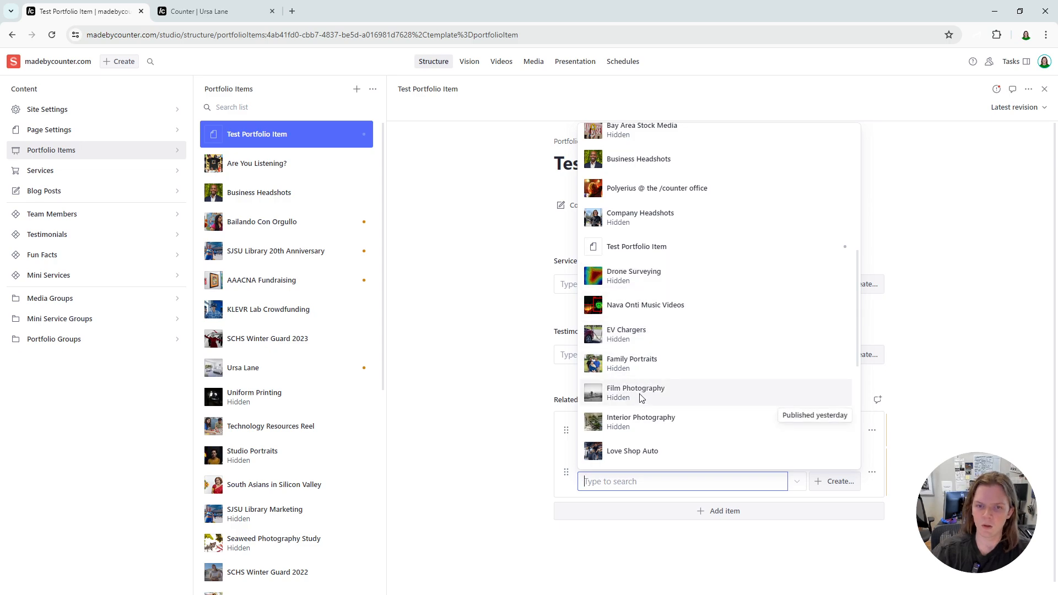
{"action": "left_click", "coordinate": [640, 420]}
{"action": "left_click", "coordinate": [727, 496]}
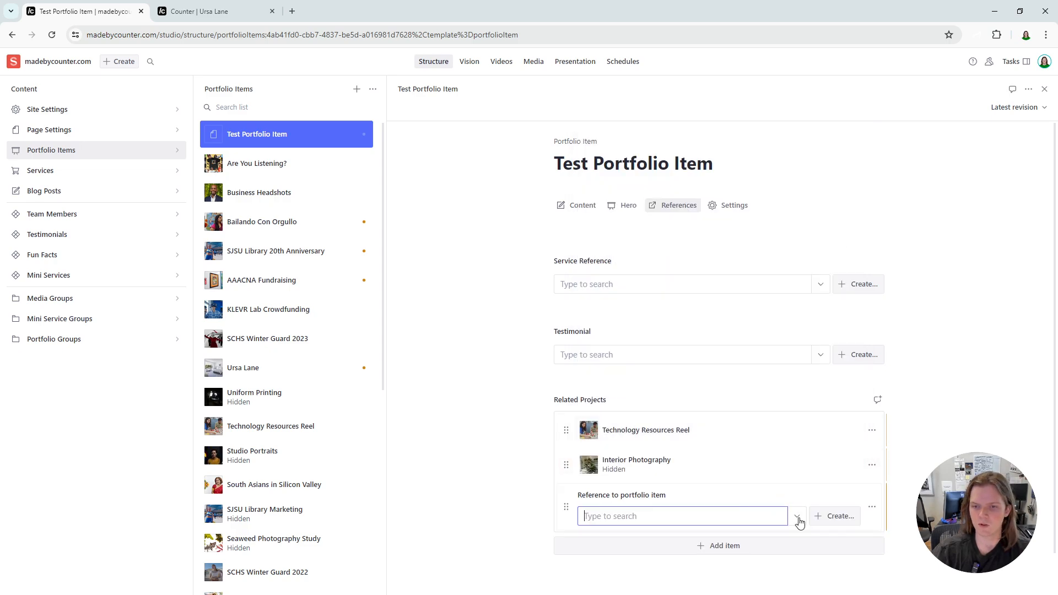
{"action": "left_click", "coordinate": [797, 516]}
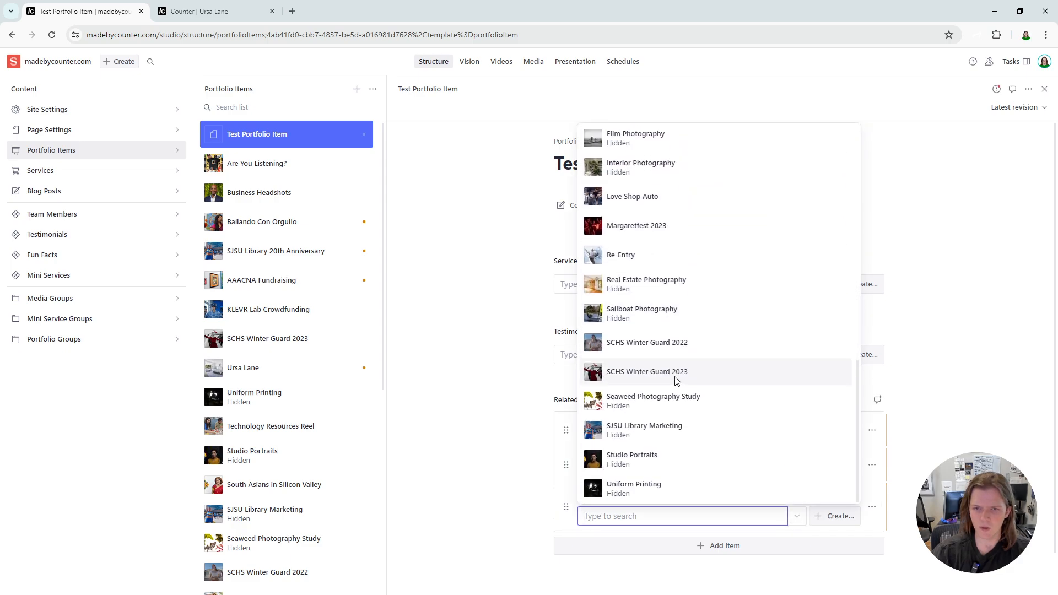
{"action": "left_click", "coordinate": [633, 255]}
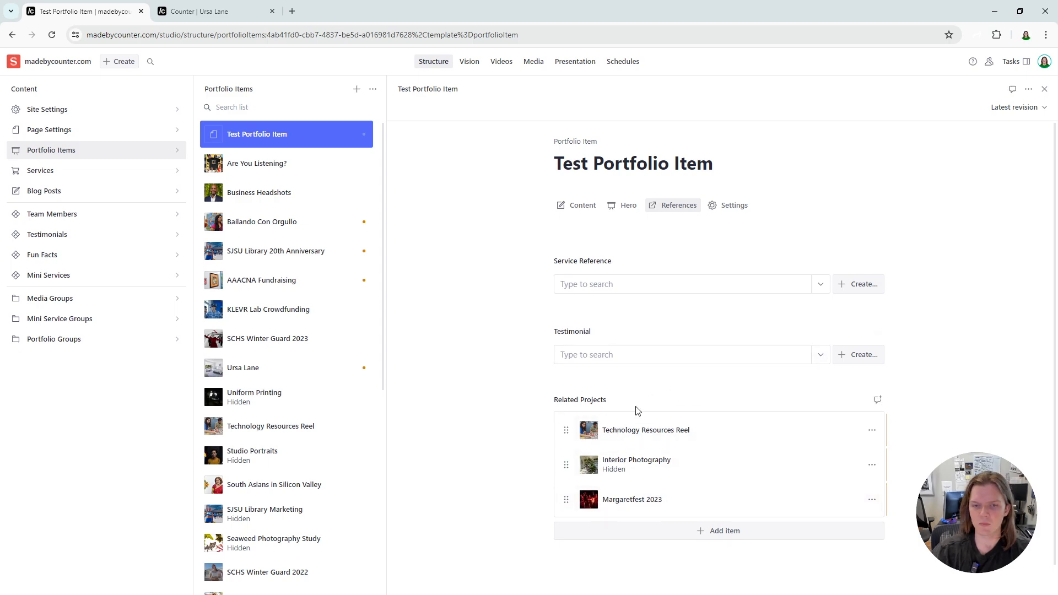
- Set the service reference to Videography and choose the testimonial beginning "The Counter crew is incredibly professional"
{"action": "left_click", "coordinate": [820, 284]}
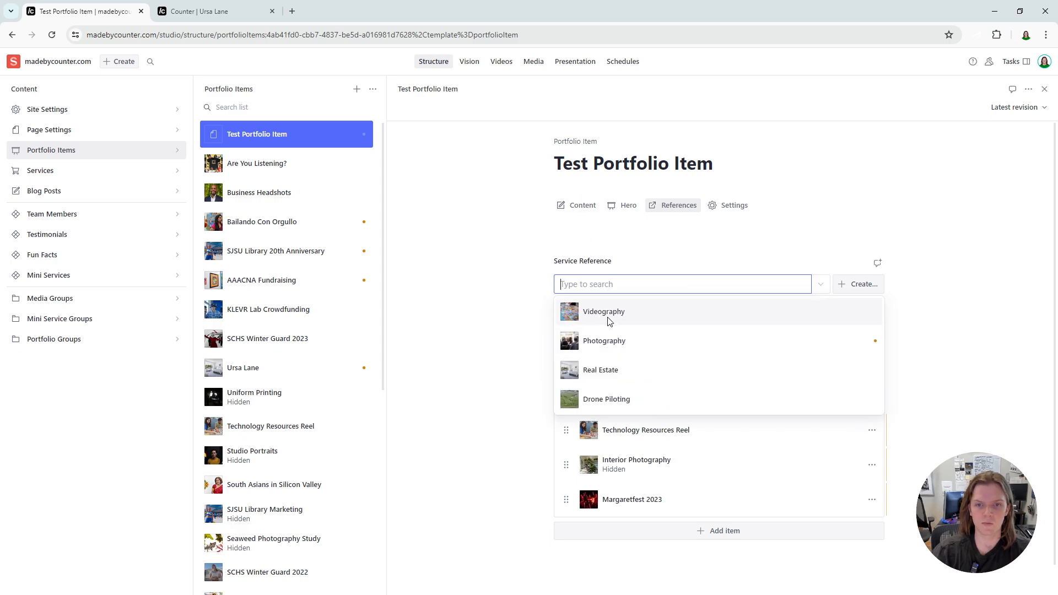
{"action": "left_click", "coordinate": [607, 319]}
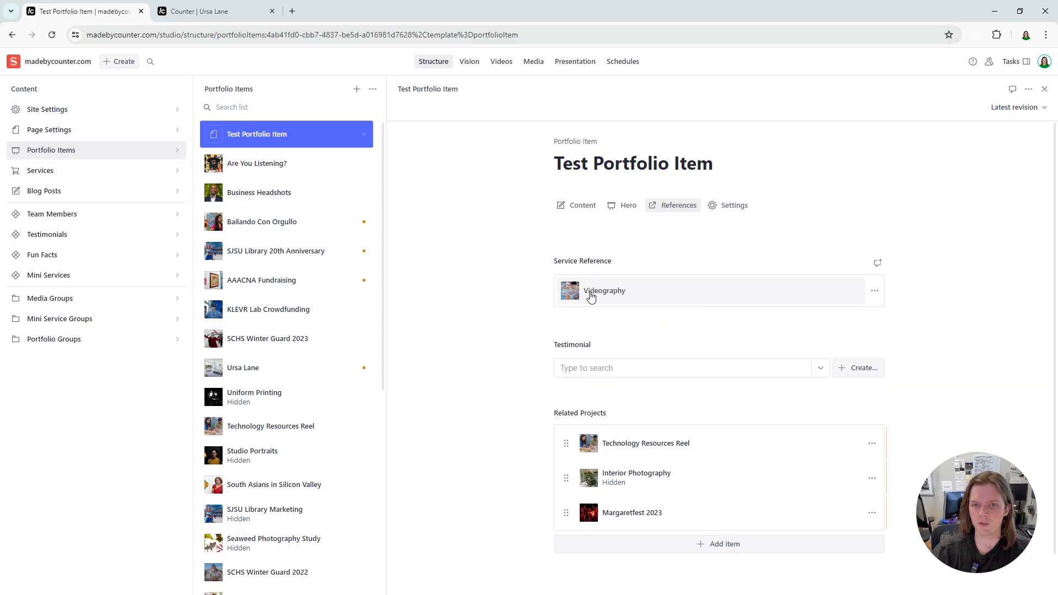
{"action": "left_click", "coordinate": [822, 369]}
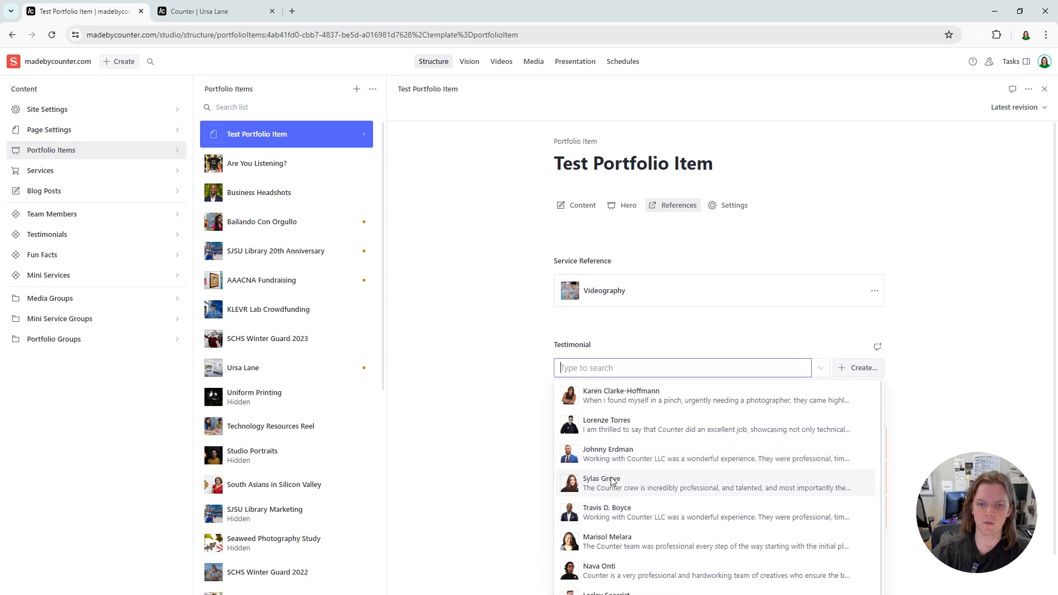
{"action": "left_click", "coordinate": [610, 478]}
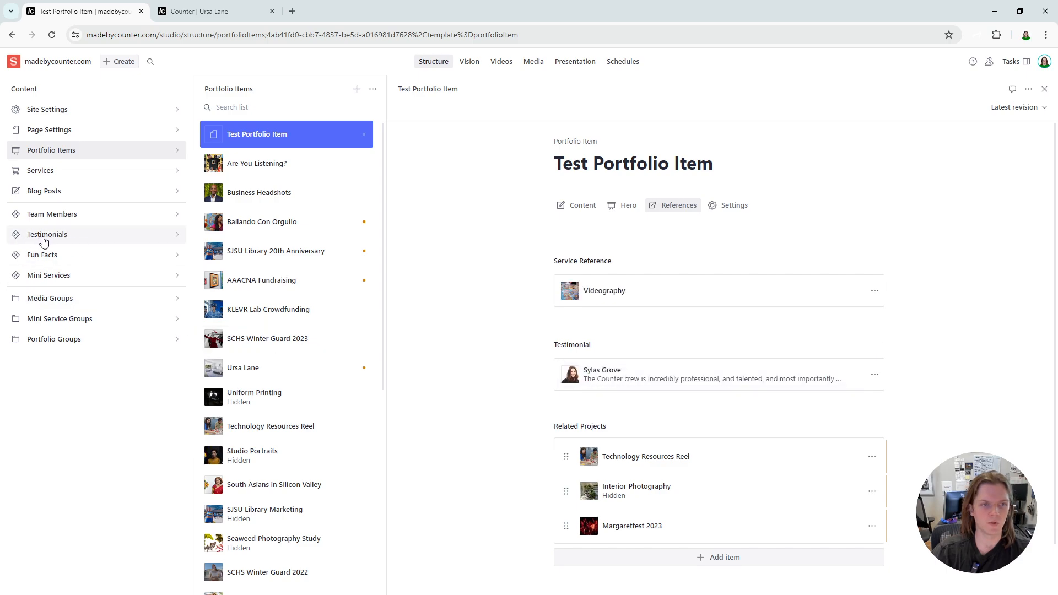
- In the Test Portfolio Item's settings, upload the waffle photo from the computer as the thumbnail
{"action": "left_click", "coordinate": [714, 209]}
{"action": "left_click", "coordinate": [852, 284]}
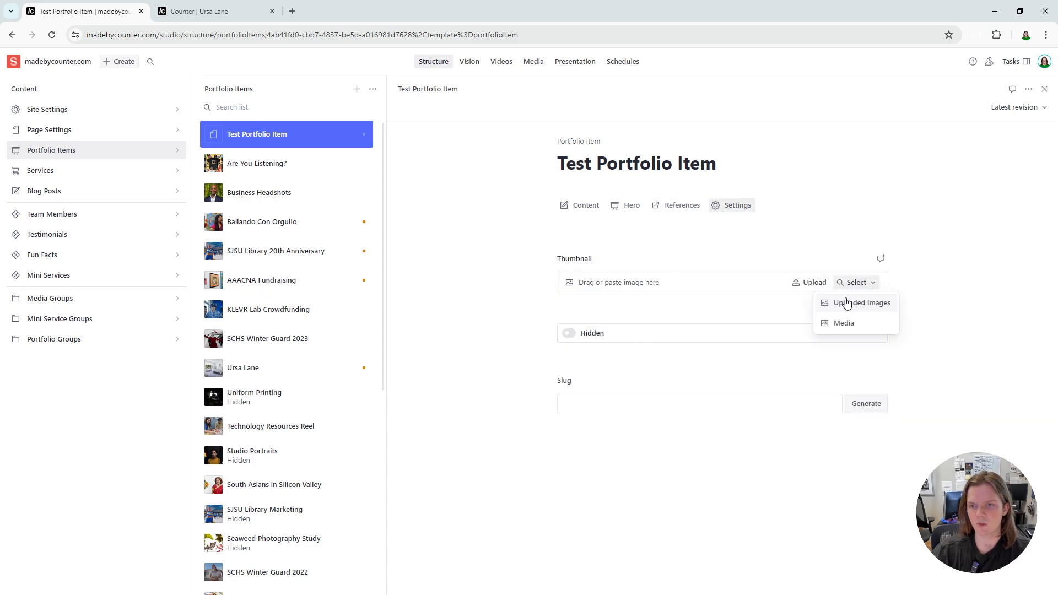
{"action": "left_click", "coordinate": [820, 286]}
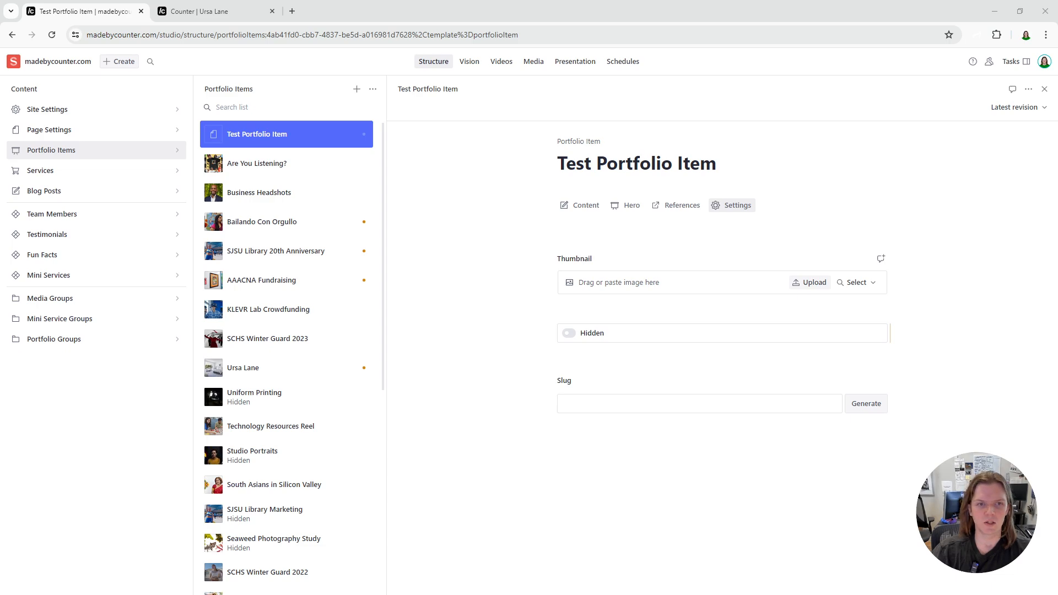
{"action": "double_click", "coordinate": [707, 352]}
{"action": "scroll", "coordinate": [713, 342], "scroll_direction": "down", "scroll_amount": 1}
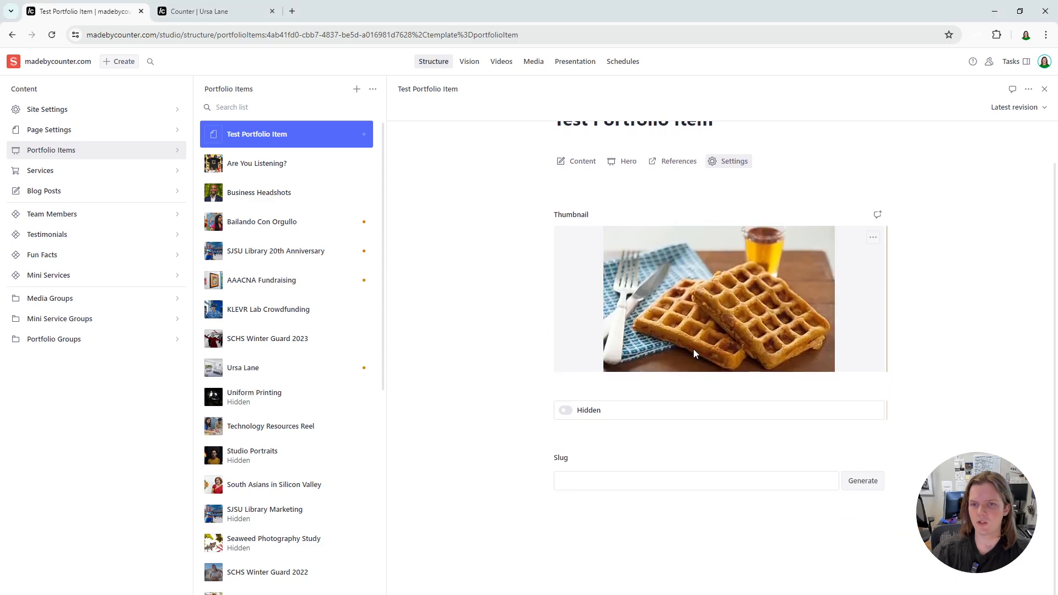
- Generate the slug test-portfolio-item for the Test Portfolio Item
{"action": "left_click", "coordinate": [587, 481]}
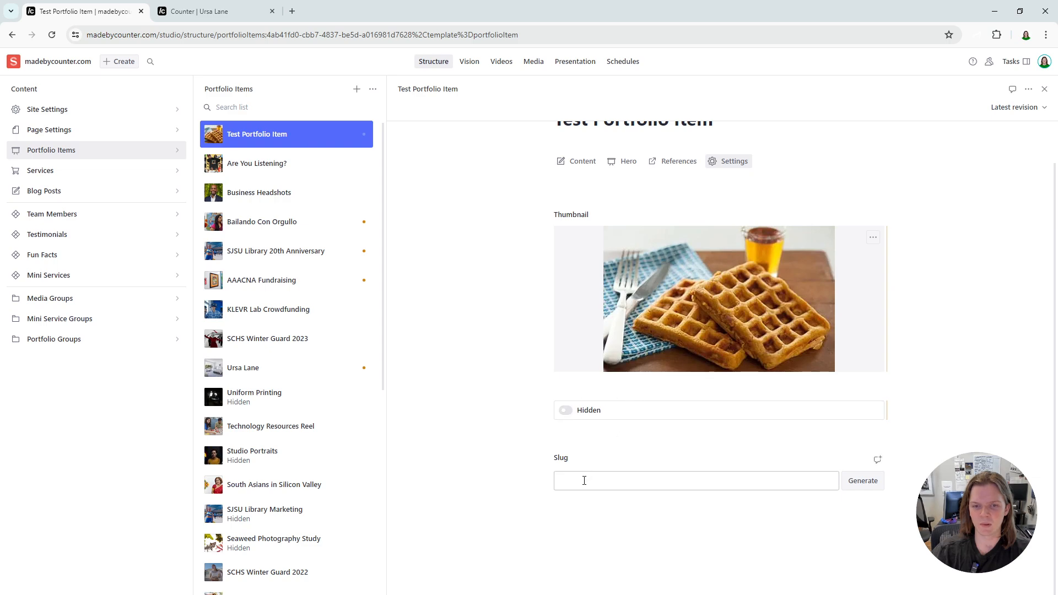
{"action": "left_click", "coordinate": [868, 485]}
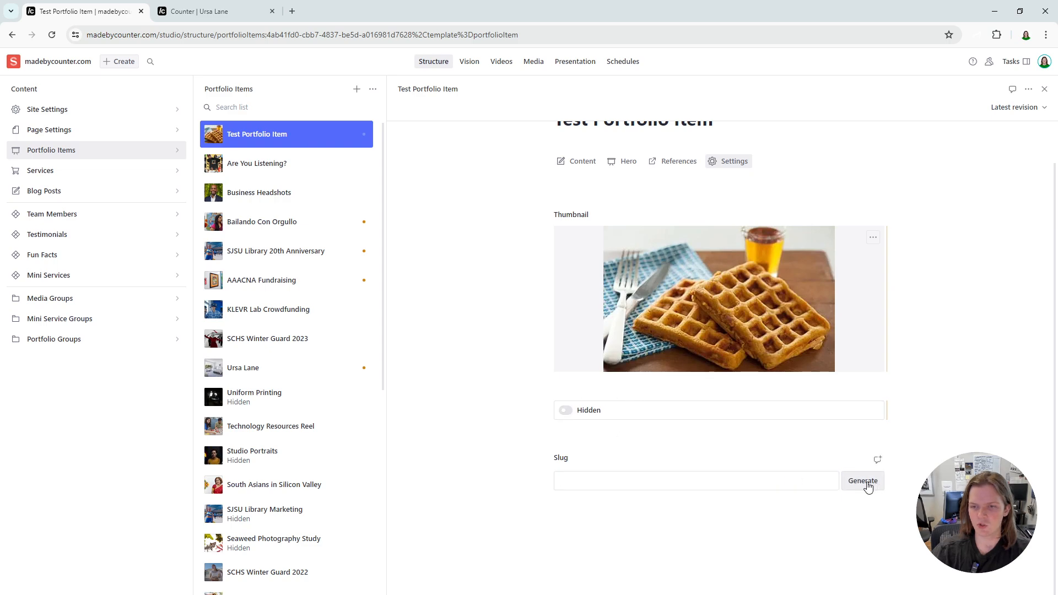
{"action": "left_click_drag", "start_coordinate": [697, 483], "coordinate": [522, 484]}
{"action": "key", "text": "End"}
{"action": "left_click", "coordinate": [675, 453]}
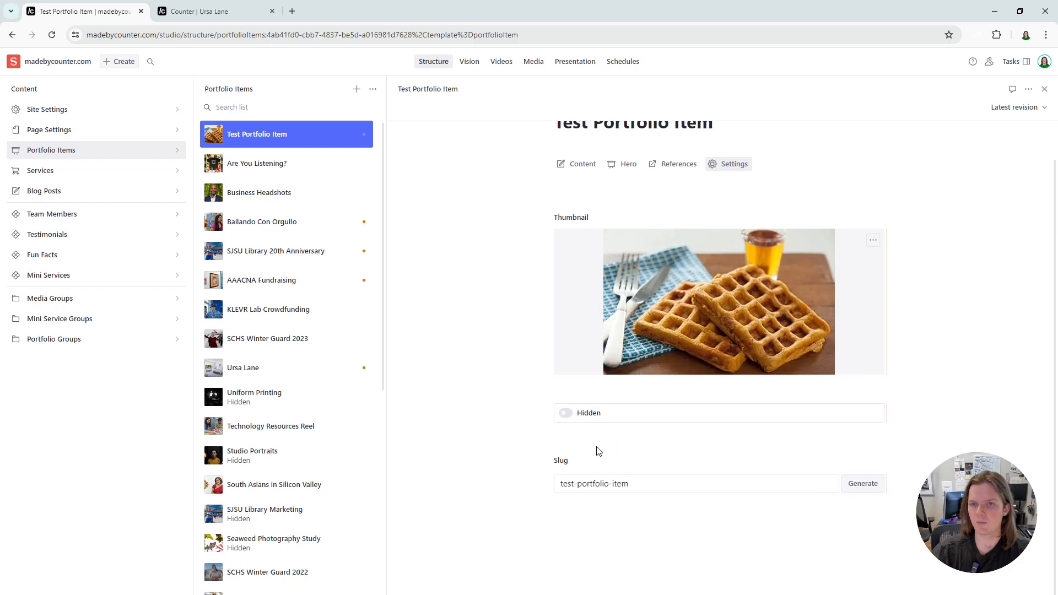
{"action": "scroll", "coordinate": [597, 453], "scroll_direction": "up", "scroll_amount": 1}
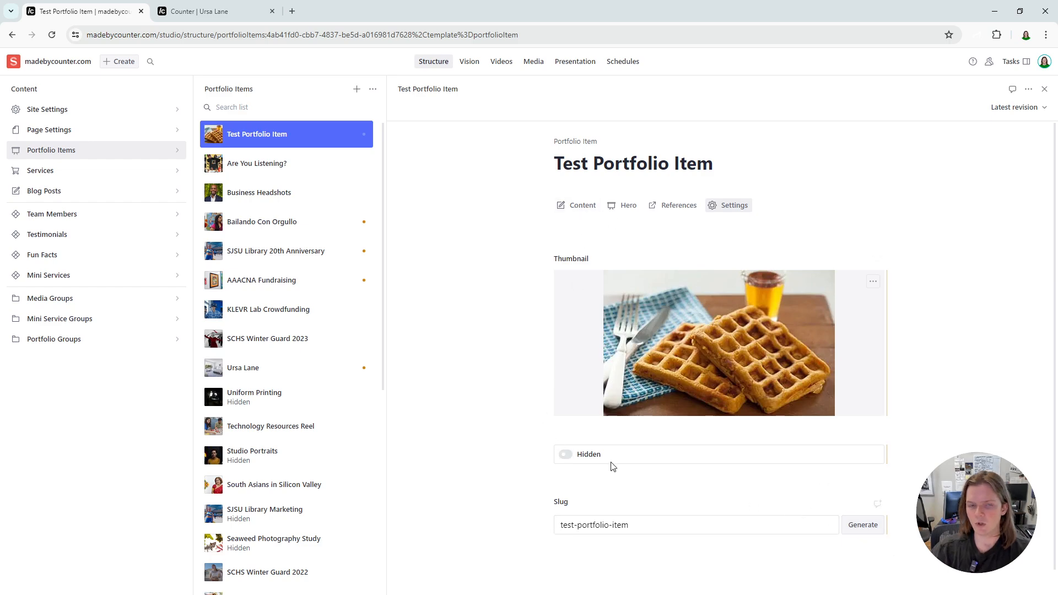
- Switch to the site's presentation preview and look over the portfolio listing that includes the Test Portfolio Item
{"action": "left_click", "coordinate": [570, 64]}
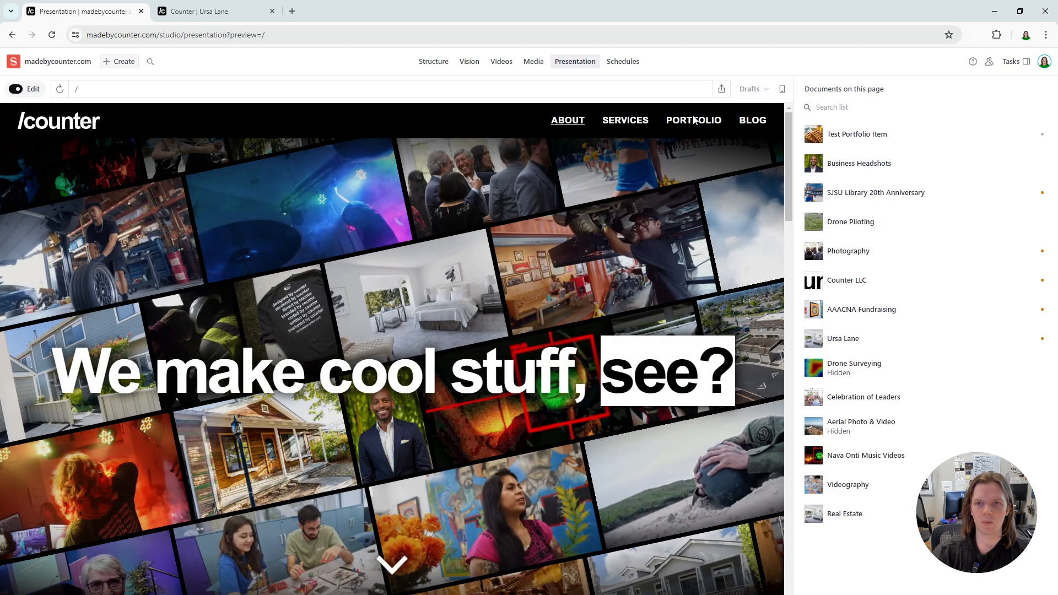
{"action": "left_click", "coordinate": [694, 120]}
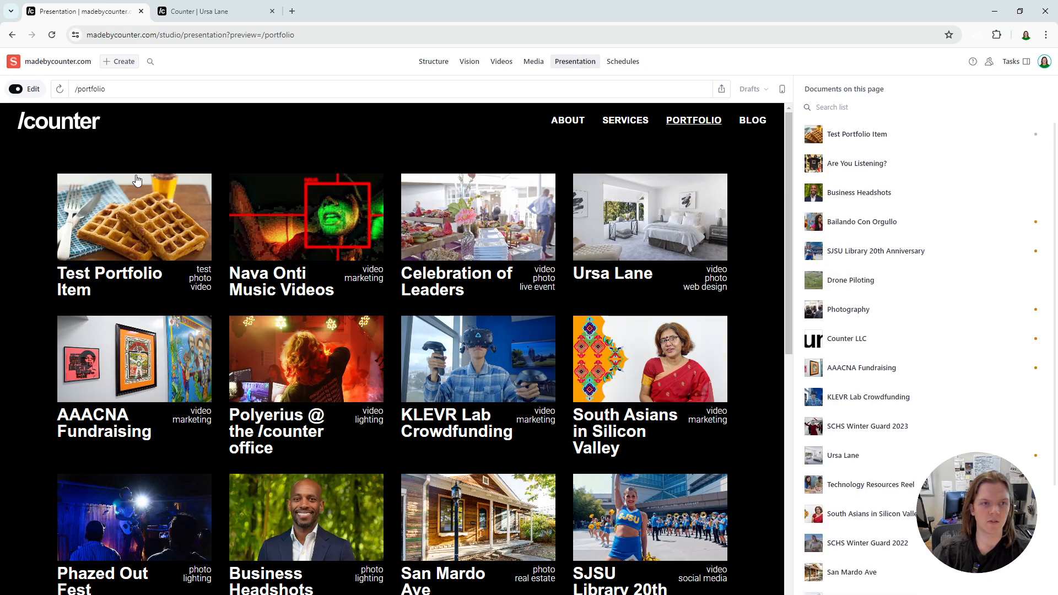
{"action": "scroll", "coordinate": [124, 204], "scroll_direction": "down", "scroll_amount": 4}
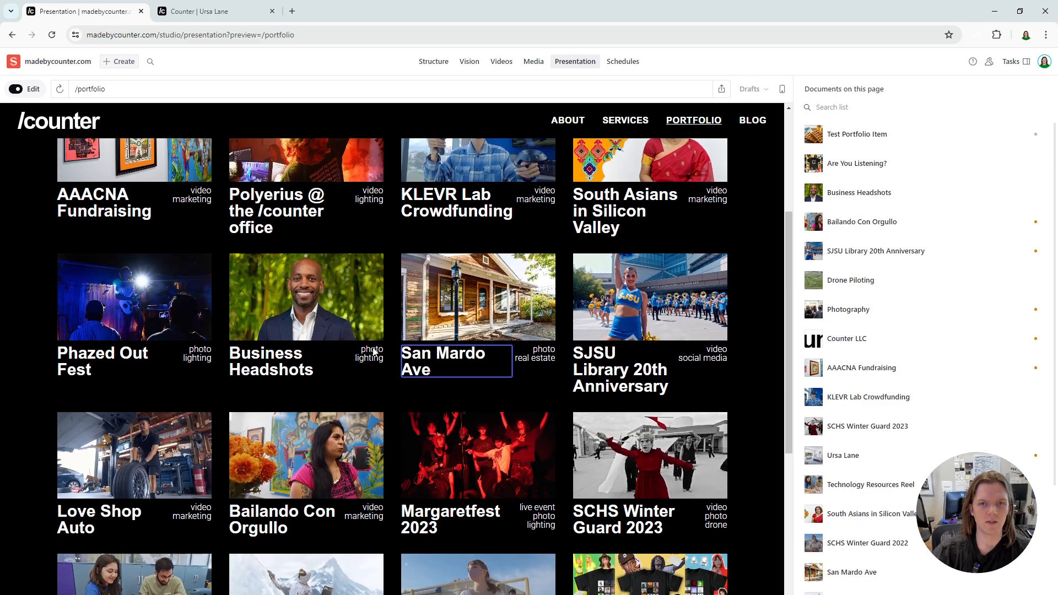
{"action": "scroll", "coordinate": [119, 180], "scroll_direction": "up", "scroll_amount": 4}
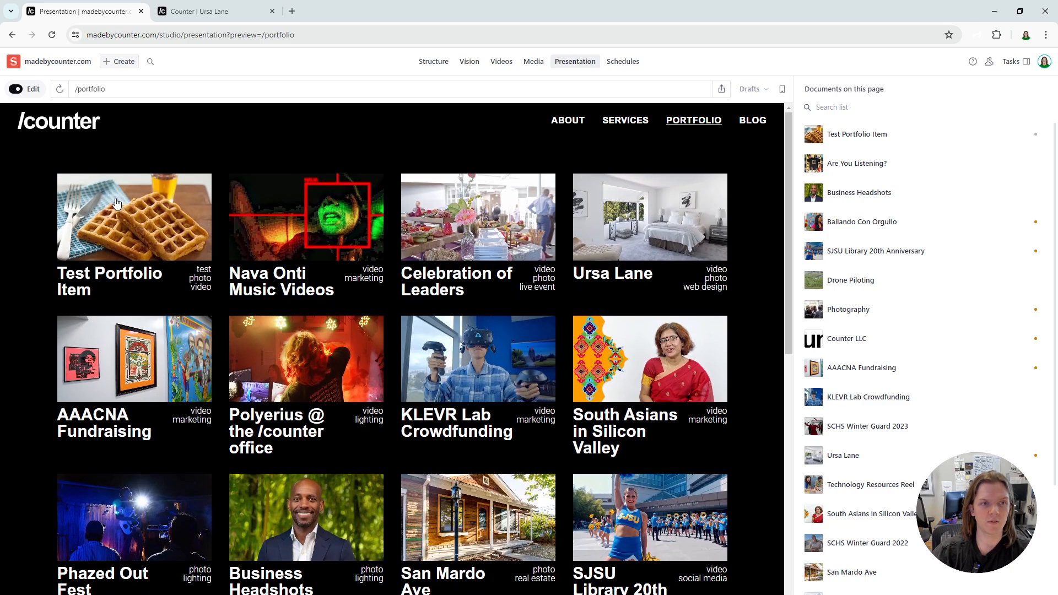
- Open the Test Portfolio Item's preview page and review its hero, details, testimonial, service link, gallery and related projects
{"action": "left_click", "coordinate": [116, 204]}
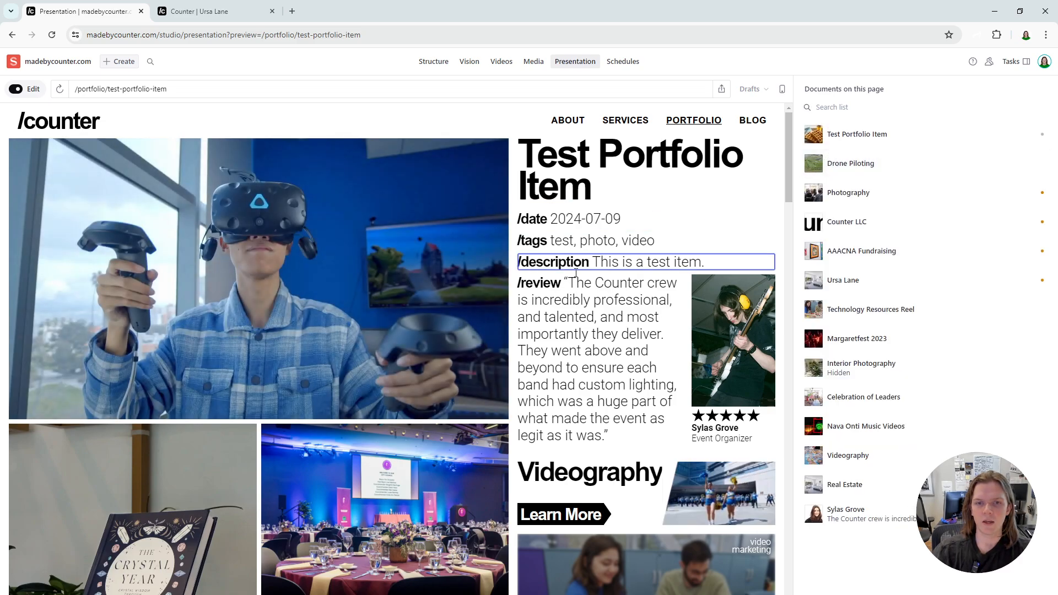
{"action": "scroll", "coordinate": [575, 273], "scroll_direction": "down", "scroll_amount": 5}
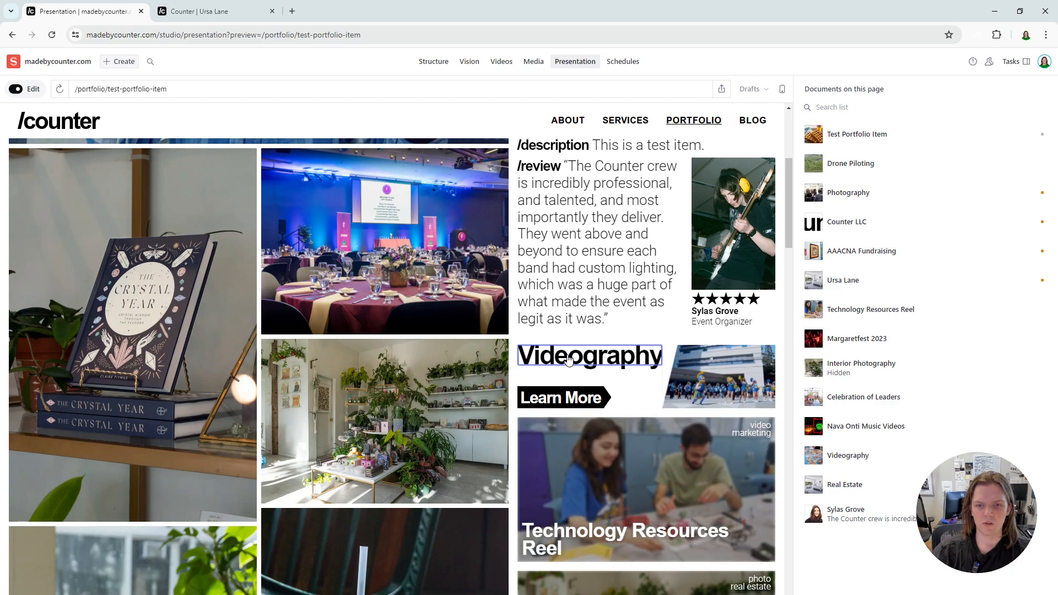
{"action": "scroll", "coordinate": [570, 358], "scroll_direction": "up", "scroll_amount": 4}
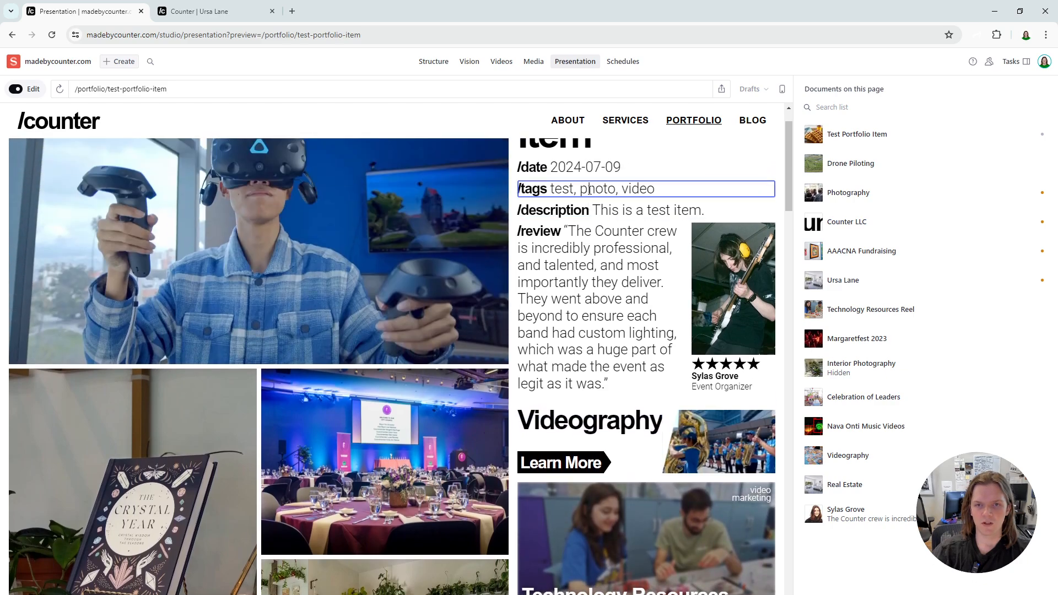
{"action": "scroll", "coordinate": [588, 199], "scroll_direction": "up", "scroll_amount": 1}
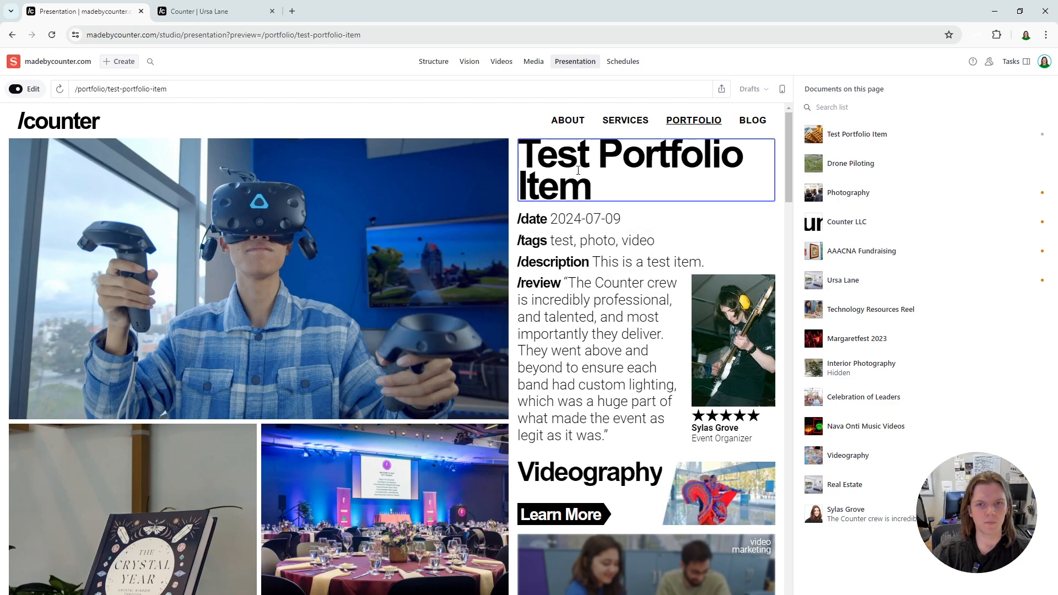
- Open the title for editing from the preview's heading, change it to Test Portfolio Project and check the updated page
{"action": "left_click", "coordinate": [562, 174]}
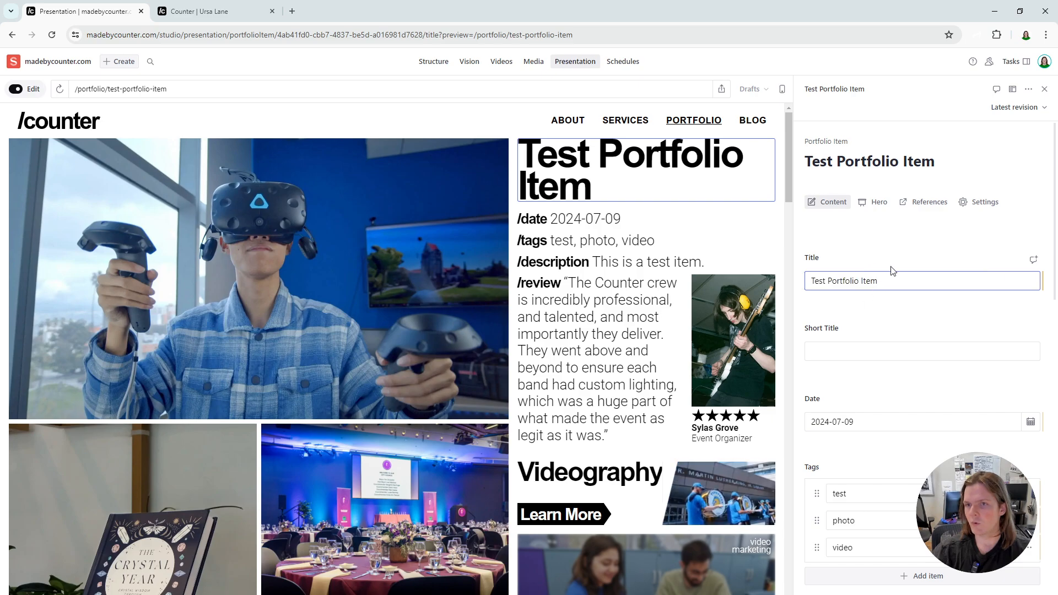
{"action": "left_click_drag", "start_coordinate": [886, 281], "coordinate": [753, 285]}
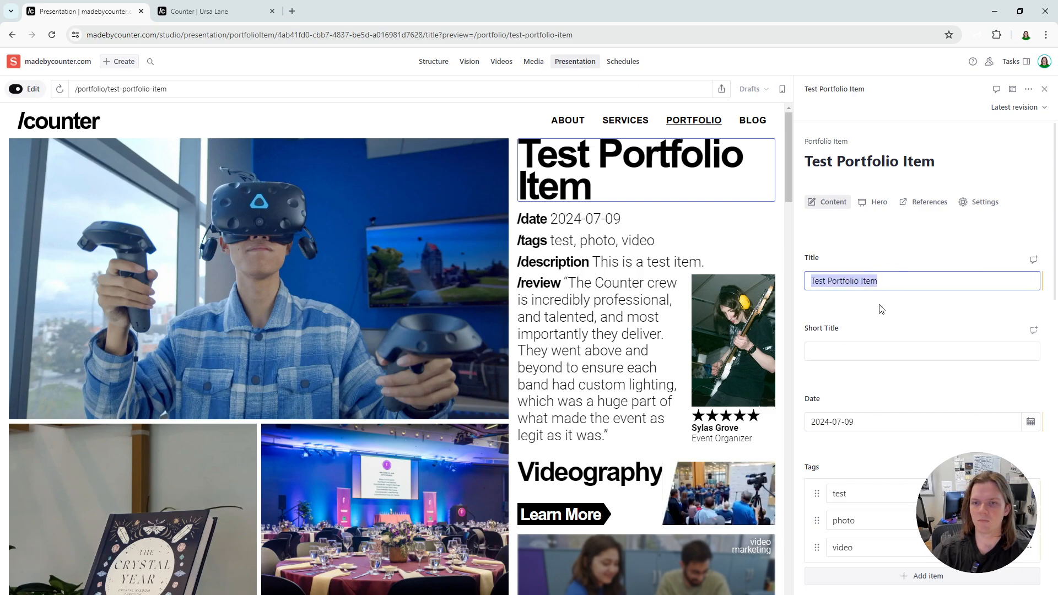
{"action": "left_click", "coordinate": [897, 278]}
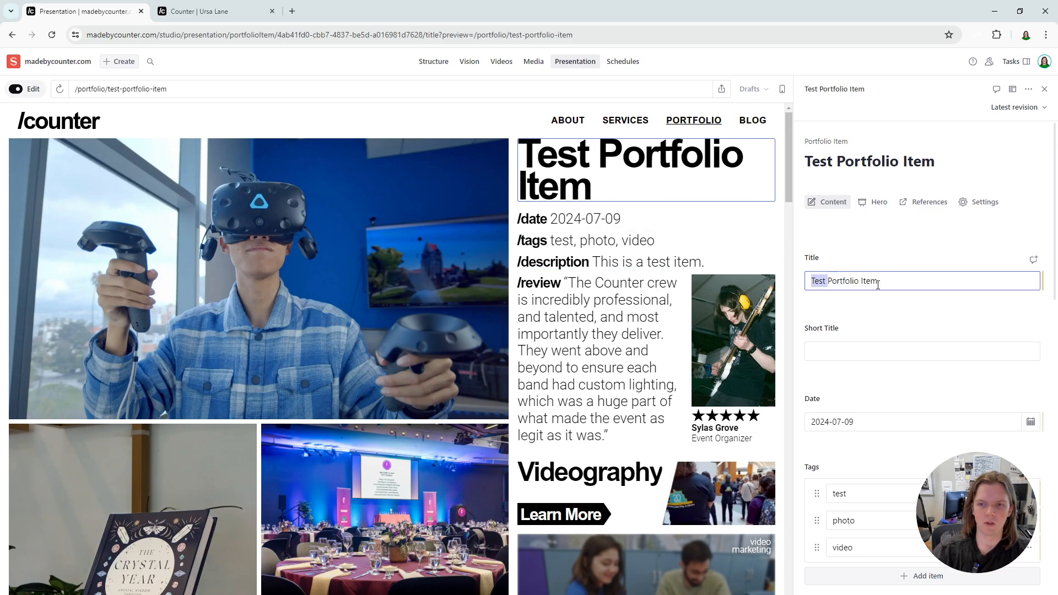
{"action": "key", "text": "ctrl+Right"}
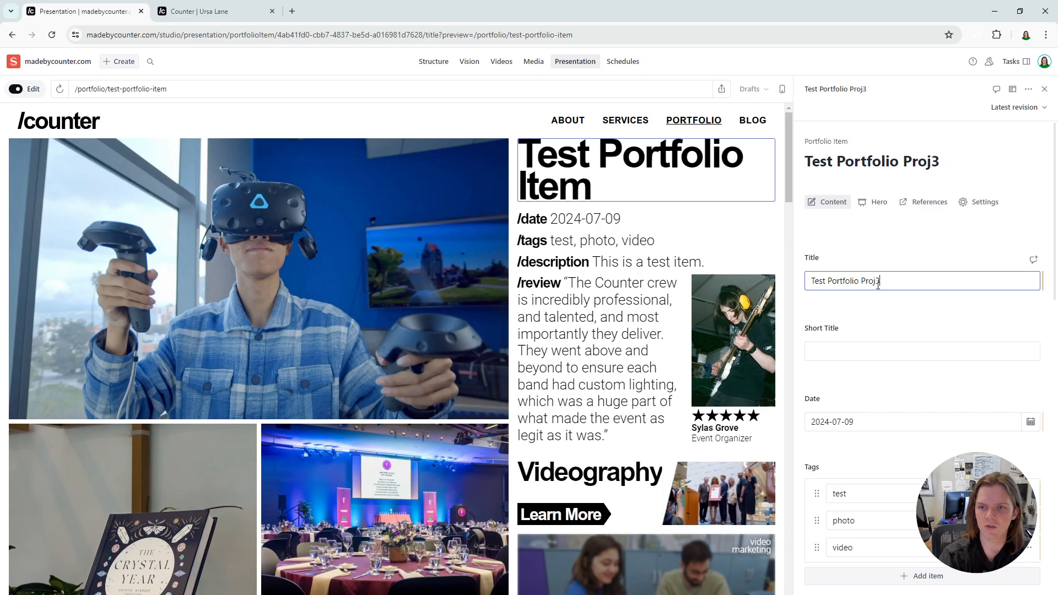
{"action": "left_click", "coordinate": [887, 243]}
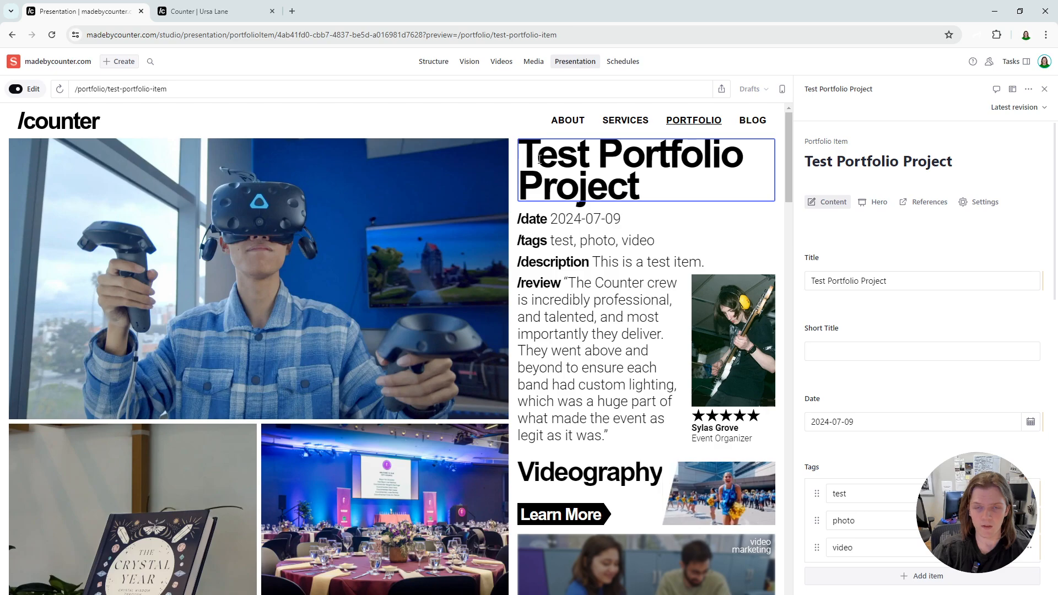
{"action": "scroll", "coordinate": [616, 306], "scroll_direction": "down", "scroll_amount": 3}
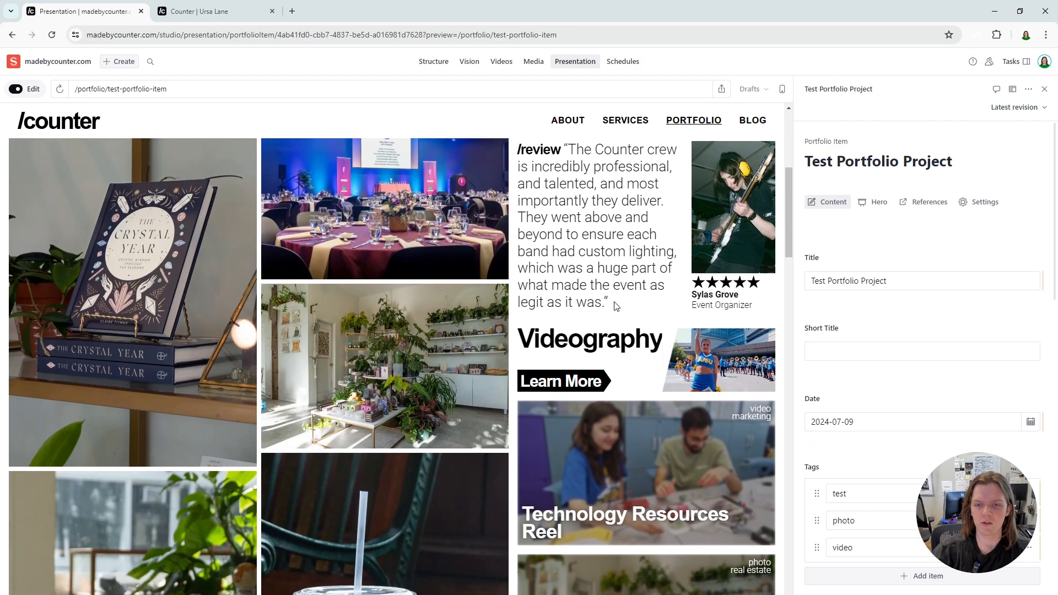
{"action": "left_click_drag", "start_coordinate": [785, 216], "coordinate": [785, 180]}
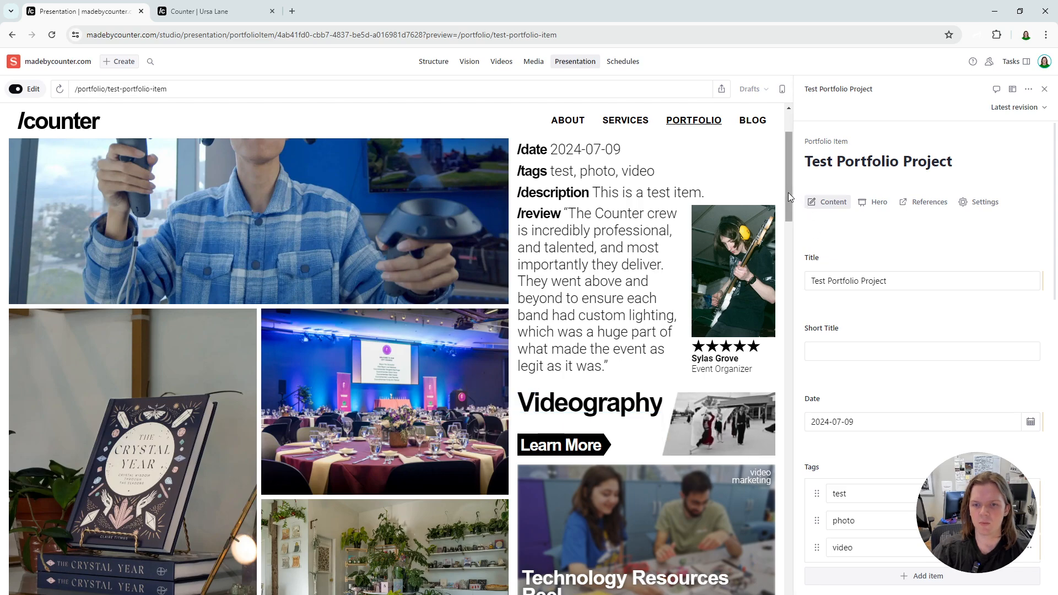
- Replace the Test Portfolio Project's service reference with Photography and check the service link in the preview
{"action": "left_click_drag", "start_coordinate": [788, 193], "coordinate": [799, 143]}
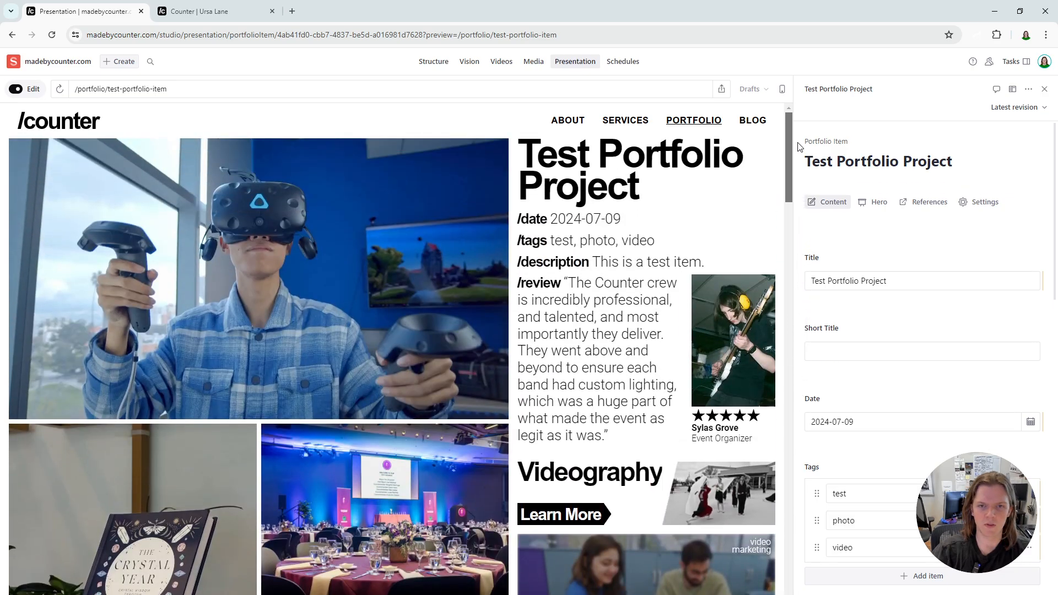
{"action": "left_click", "coordinate": [926, 201]}
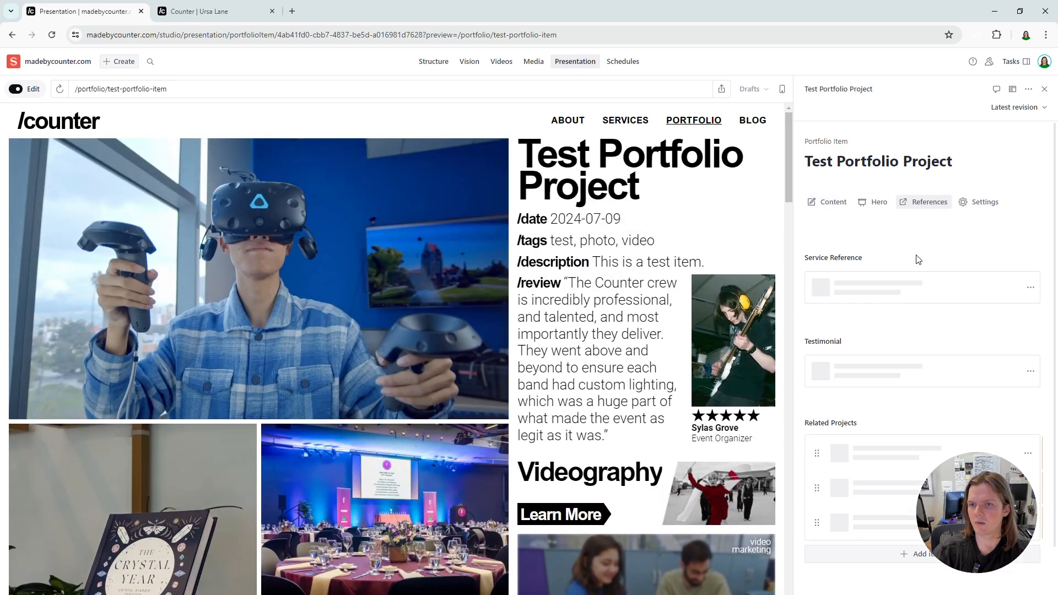
{"action": "left_click", "coordinate": [1031, 288]}
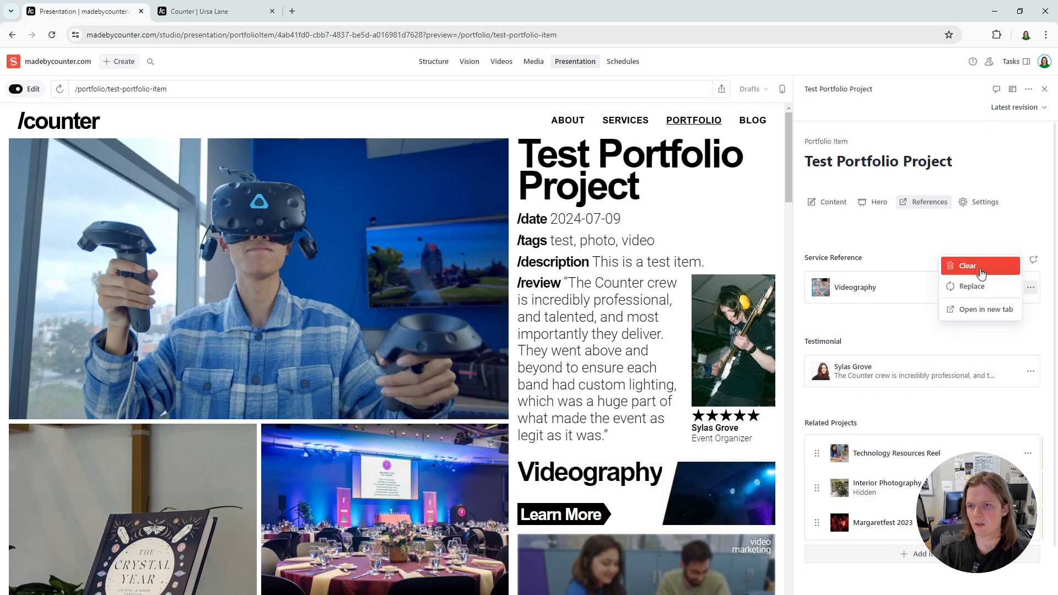
{"action": "left_click", "coordinate": [971, 268]}
{"action": "left_click", "coordinate": [1031, 281]}
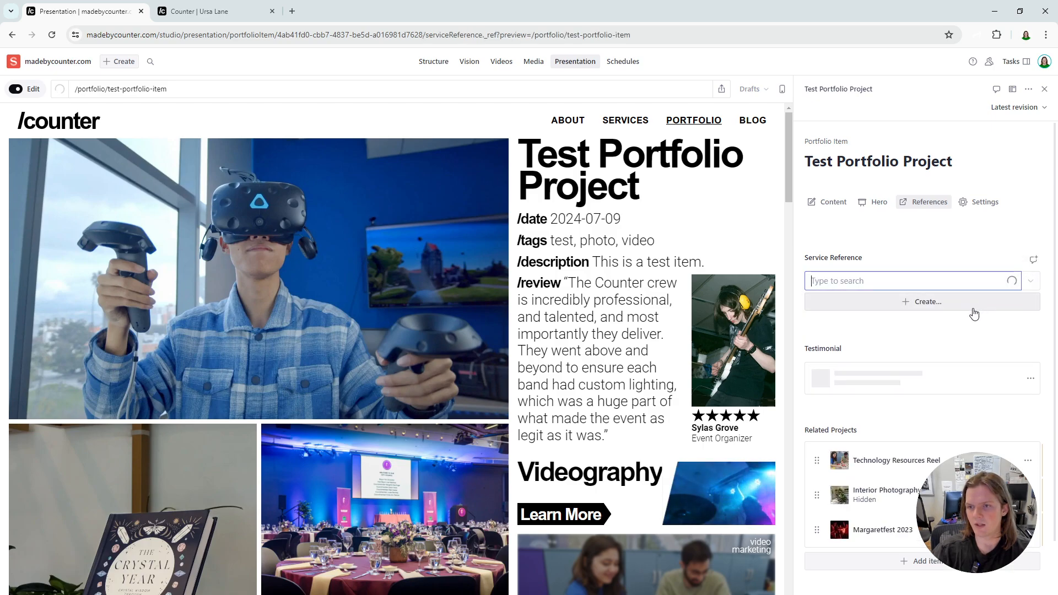
{"action": "left_click", "coordinate": [871, 362]}
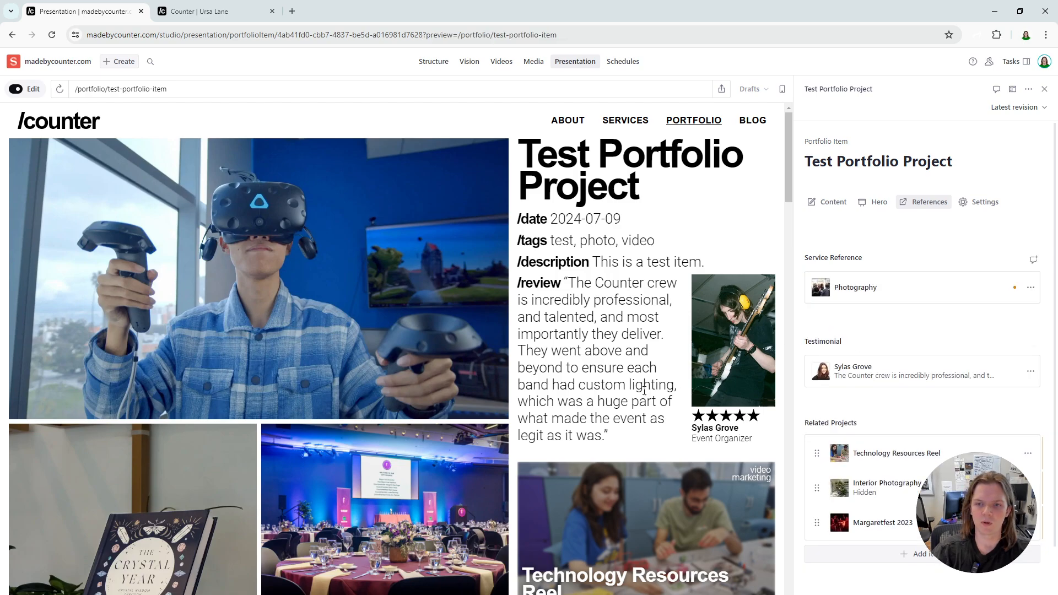
{"action": "scroll", "coordinate": [580, 449], "scroll_direction": "down", "scroll_amount": 2}
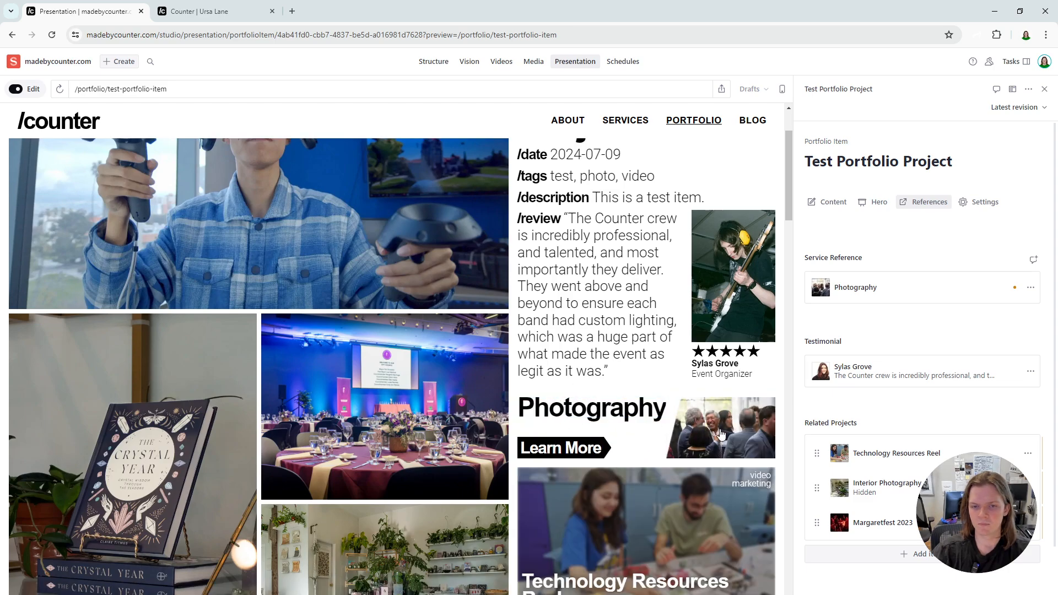
- Reorder the related projects so Interior Photography comes before Technology Resources Reel, and look over the updated preview page
{"action": "scroll", "coordinate": [721, 434], "scroll_direction": "down", "scroll_amount": 7}
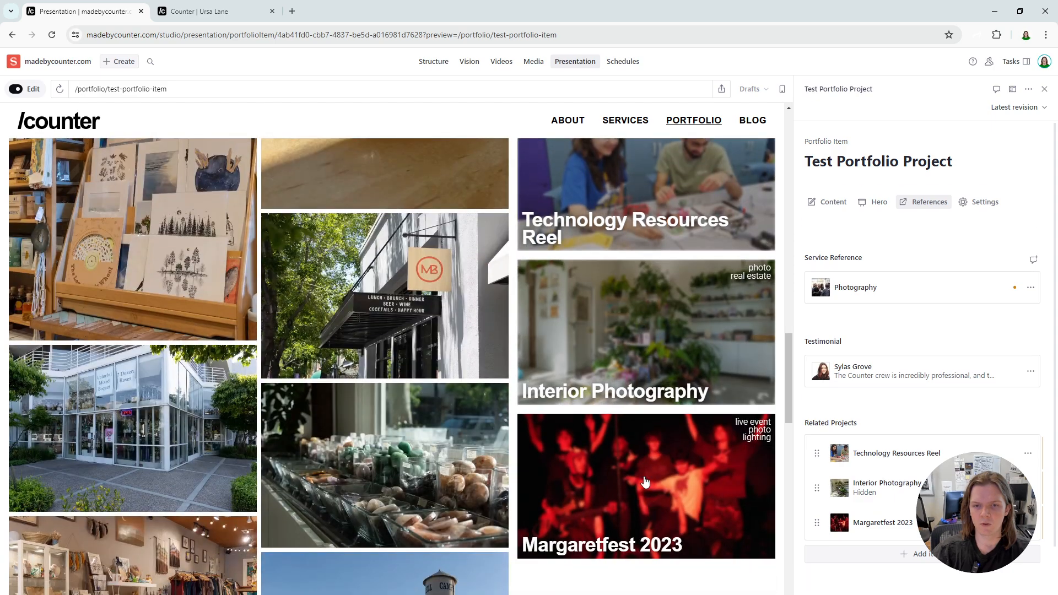
{"action": "scroll", "coordinate": [926, 449], "scroll_direction": "down", "scroll_amount": 2}
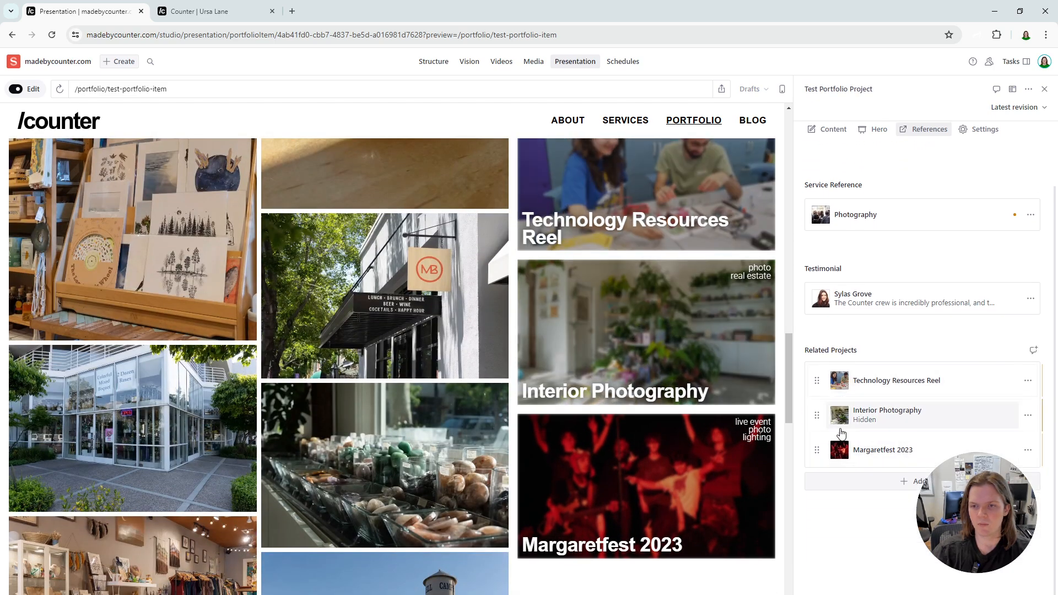
{"action": "scroll", "coordinate": [618, 423], "scroll_direction": "up", "scroll_amount": 3}
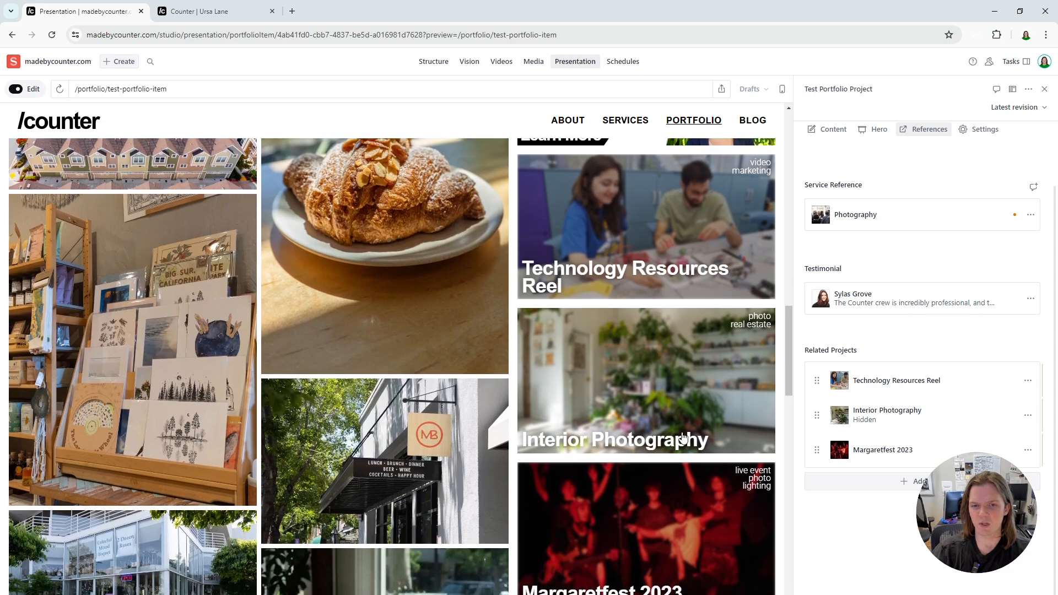
{"action": "left_click_drag", "start_coordinate": [822, 420], "coordinate": [822, 379]}
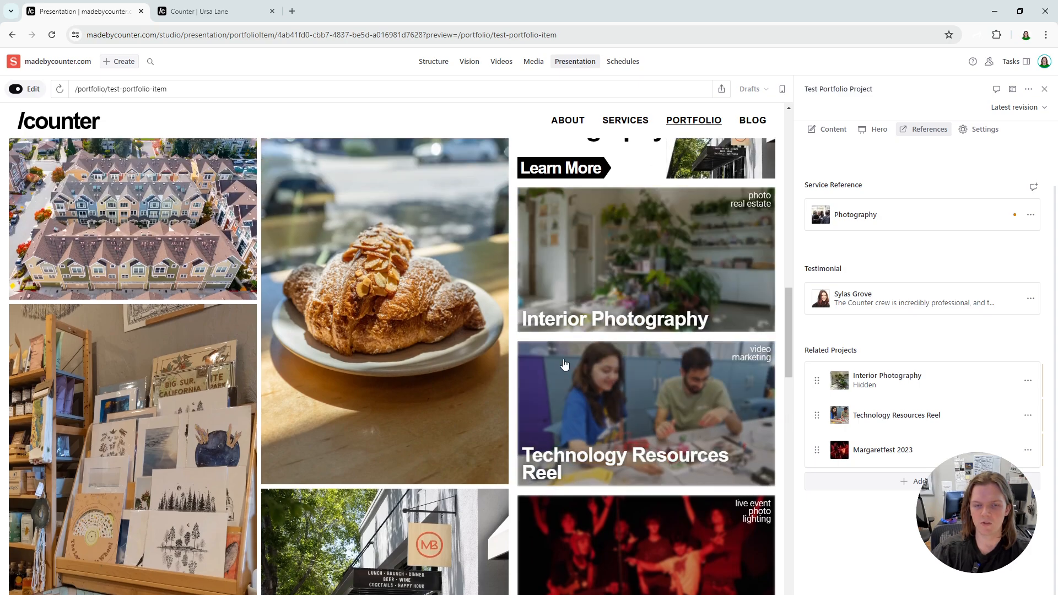
{"action": "scroll", "coordinate": [626, 499], "scroll_direction": "down", "scroll_amount": 6}
{"action": "scroll", "coordinate": [513, 439], "scroll_direction": "down", "scroll_amount": 6}
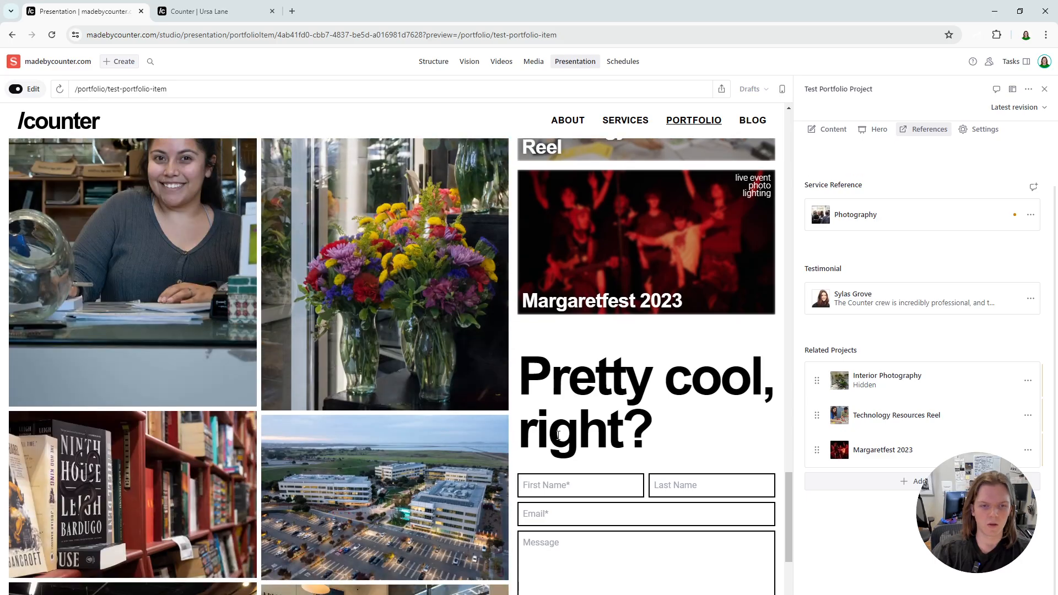
{"action": "left_click_drag", "start_coordinate": [785, 577], "coordinate": [761, 292]}
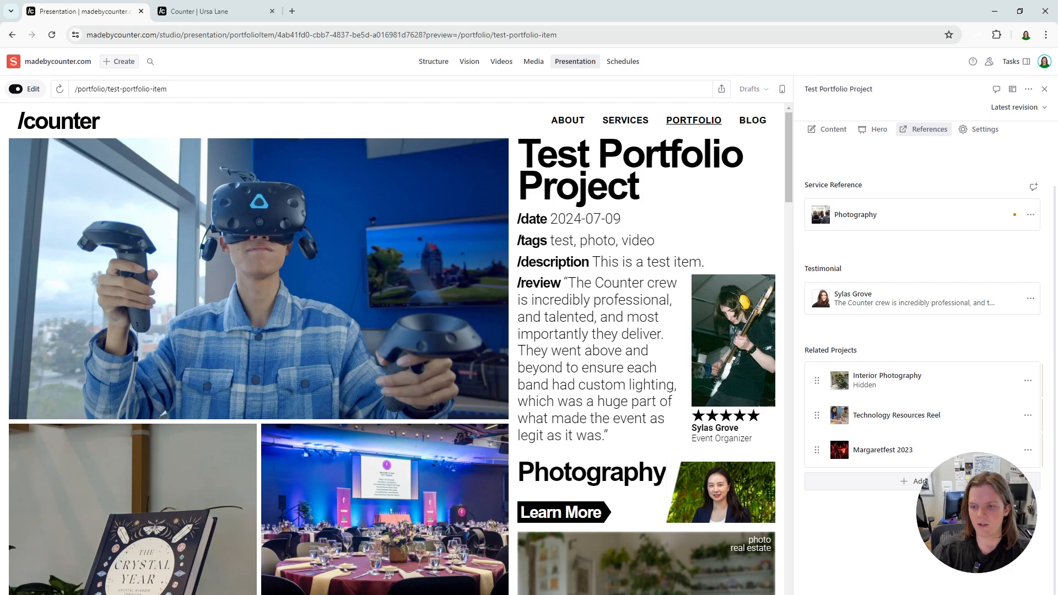
- Publish the Test Portfolio Project and open the live portfolio listing at madebycounter.com/portfolio in a new browser tab
{"action": "left_click", "coordinate": [987, 594]}
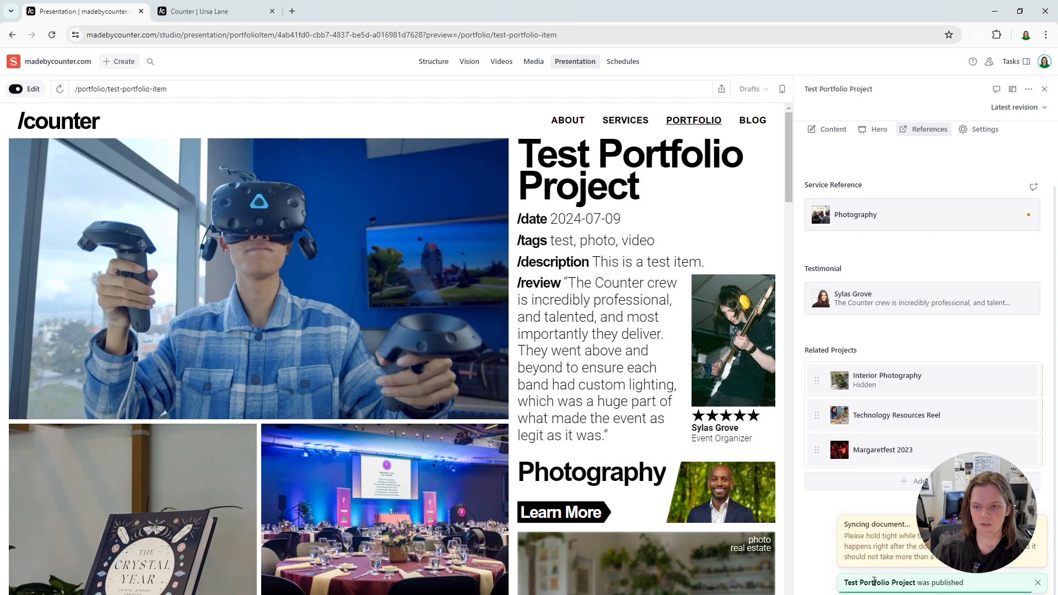
{"action": "left_click", "coordinate": [292, 12]}
{"action": "type", "text": "madebycounter.com/porto"}
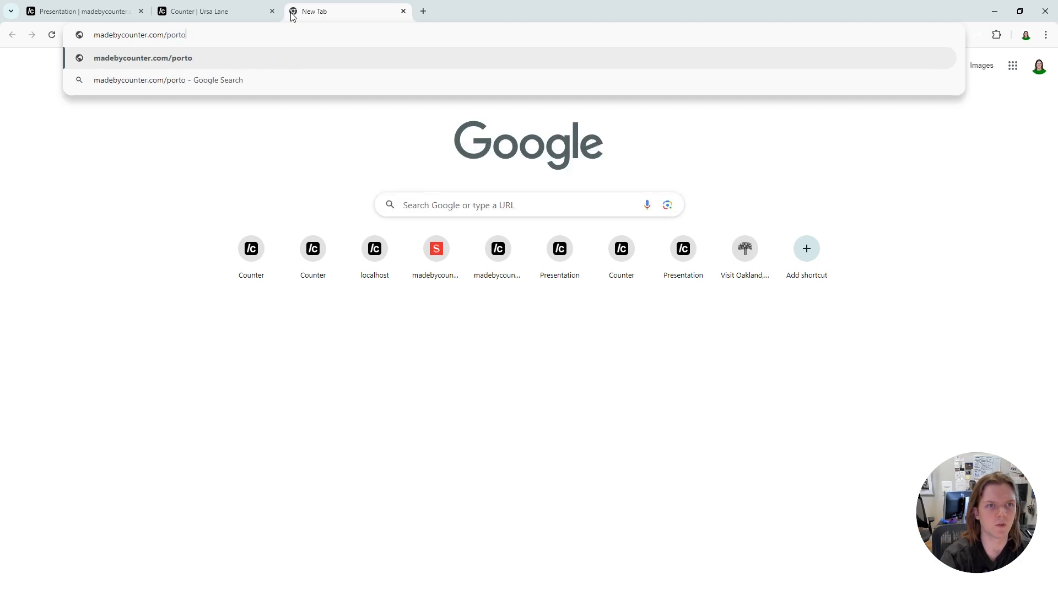
{"action": "key", "text": "BackSpace"}
{"action": "type", "text": "folio"}
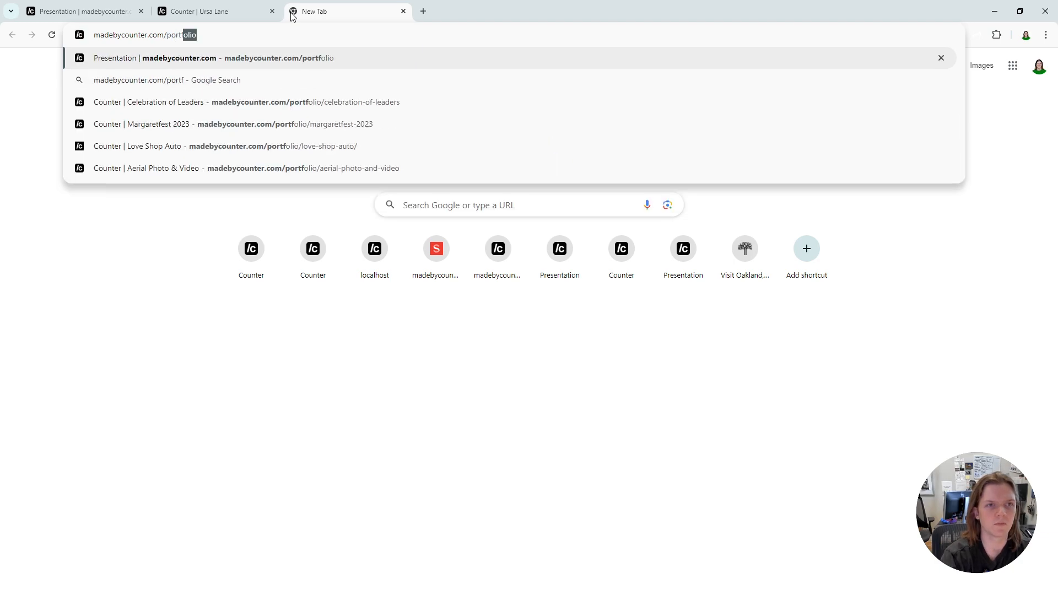
{"action": "key", "text": "Return"}
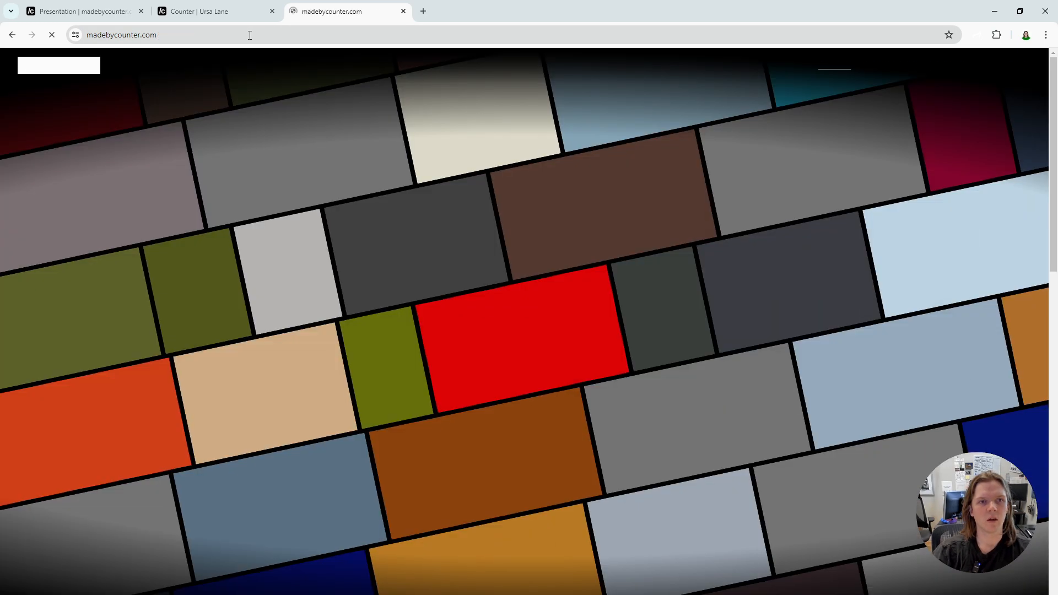
{"action": "left_click", "coordinate": [251, 35]}
{"action": "left_click", "coordinate": [250, 35]}
{"action": "type", "text": "/po"}
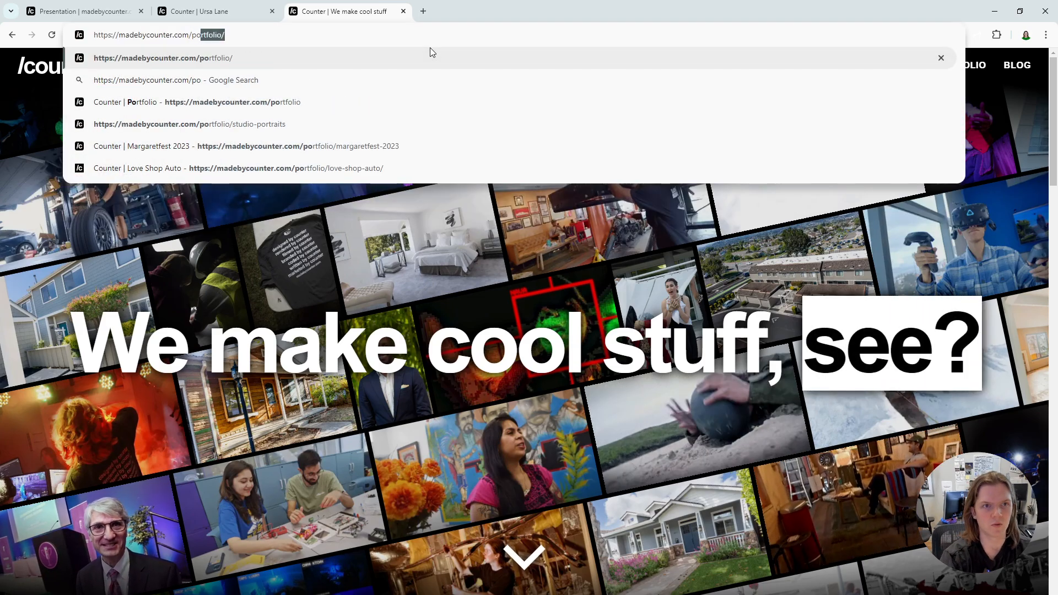
{"action": "key", "text": "Return"}
- Open the live Test Portfolio Project page from the listing and review its details, service link and related projects
{"action": "left_click_drag", "start_coordinate": [205, 168], "coordinate": [351, 249]}
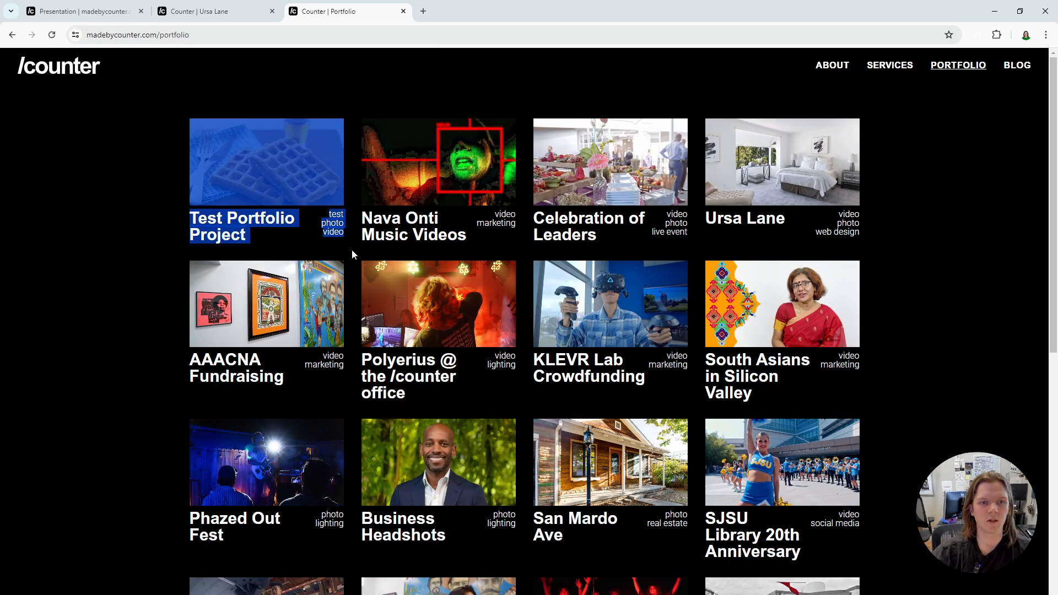
{"action": "left_click", "coordinate": [131, 232]}
{"action": "left_click", "coordinate": [188, 228]}
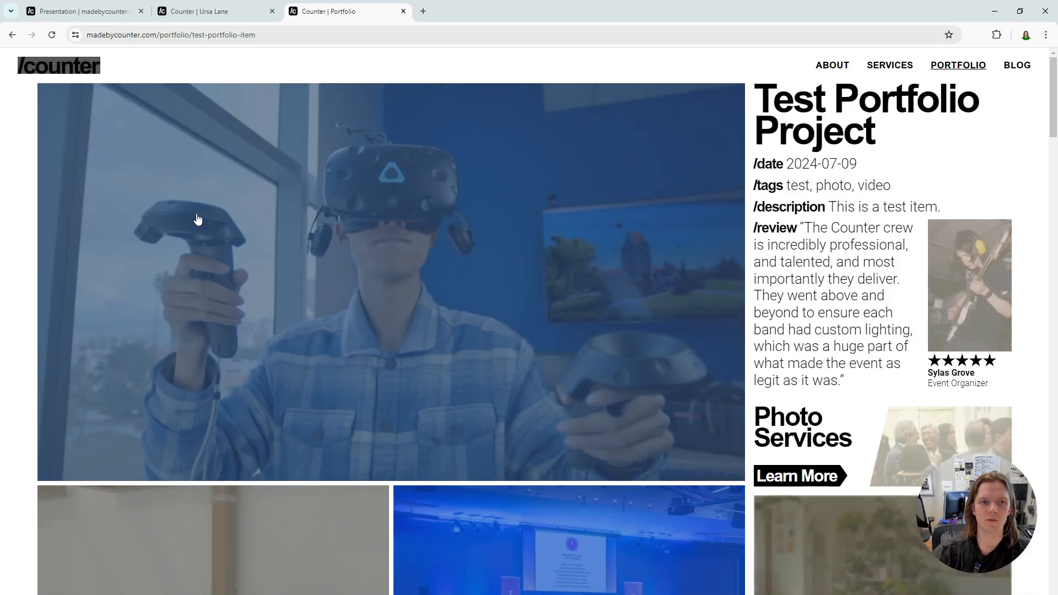
{"action": "scroll", "coordinate": [718, 266], "scroll_direction": "down", "scroll_amount": 4}
{"action": "scroll", "coordinate": [839, 293], "scroll_direction": "down", "scroll_amount": 5}
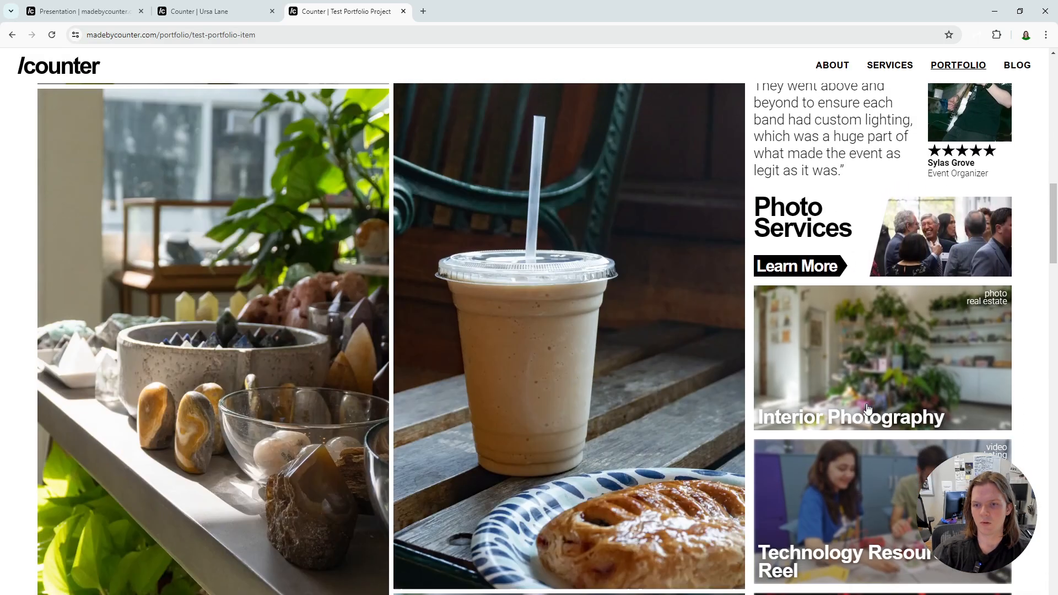
{"action": "scroll", "coordinate": [802, 195], "scroll_direction": "up", "scroll_amount": 2}
{"action": "scroll", "coordinate": [811, 190], "scroll_direction": "up", "scroll_amount": 1}
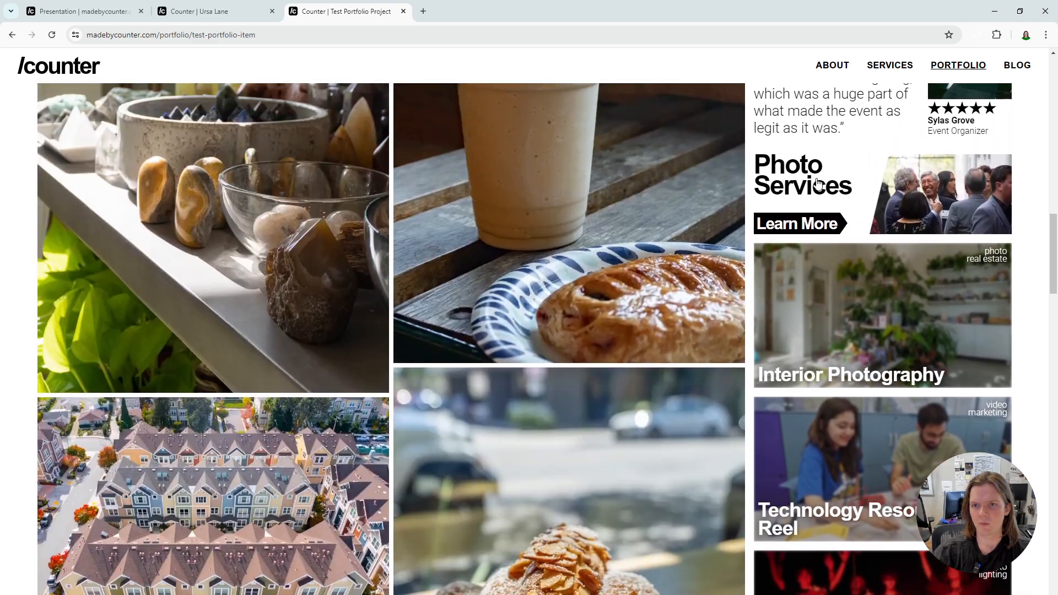
- Follow the project's Photo Services link, look over the photography service page and return to the project
{"action": "left_click", "coordinate": [794, 224]}
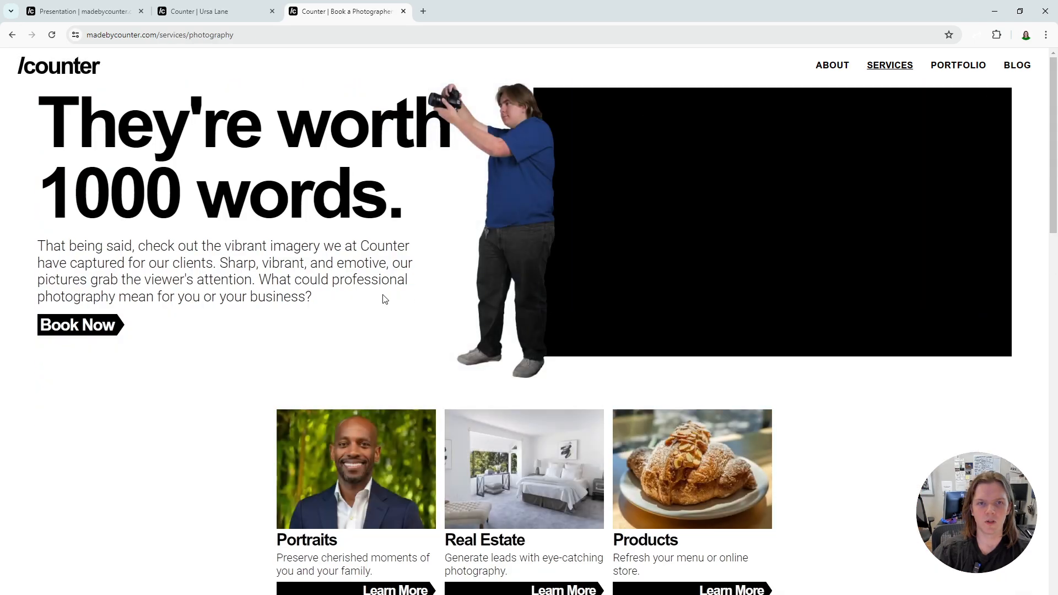
{"action": "scroll", "coordinate": [381, 267], "scroll_direction": "down", "scroll_amount": 15}
{"action": "scroll", "coordinate": [392, 284], "scroll_direction": "up", "scroll_amount": 12}
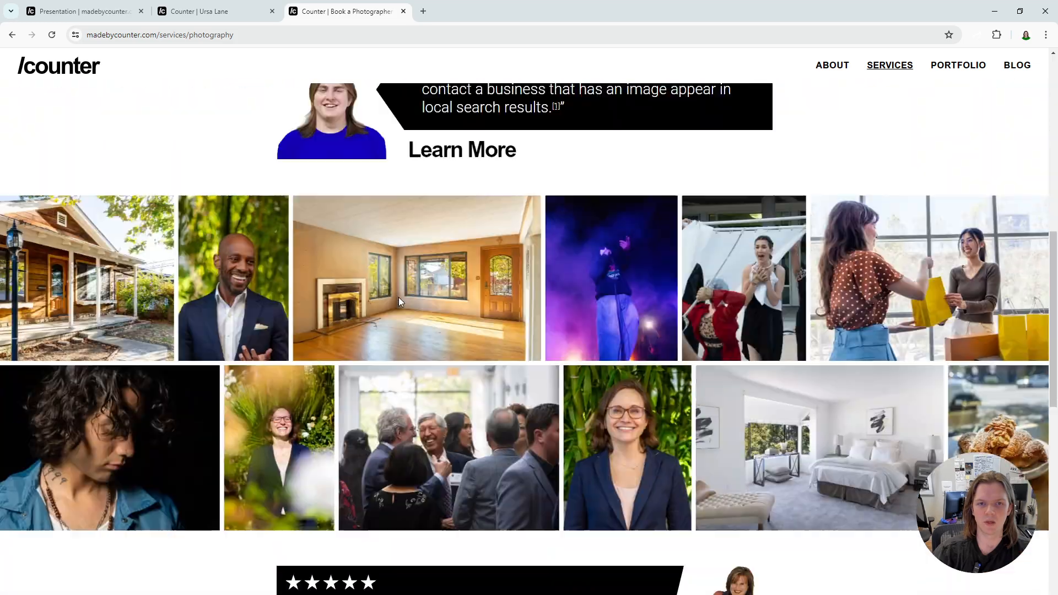
{"action": "key", "text": "alt+Left"}
{"action": "scroll", "coordinate": [842, 462], "scroll_direction": "down", "scroll_amount": 2}
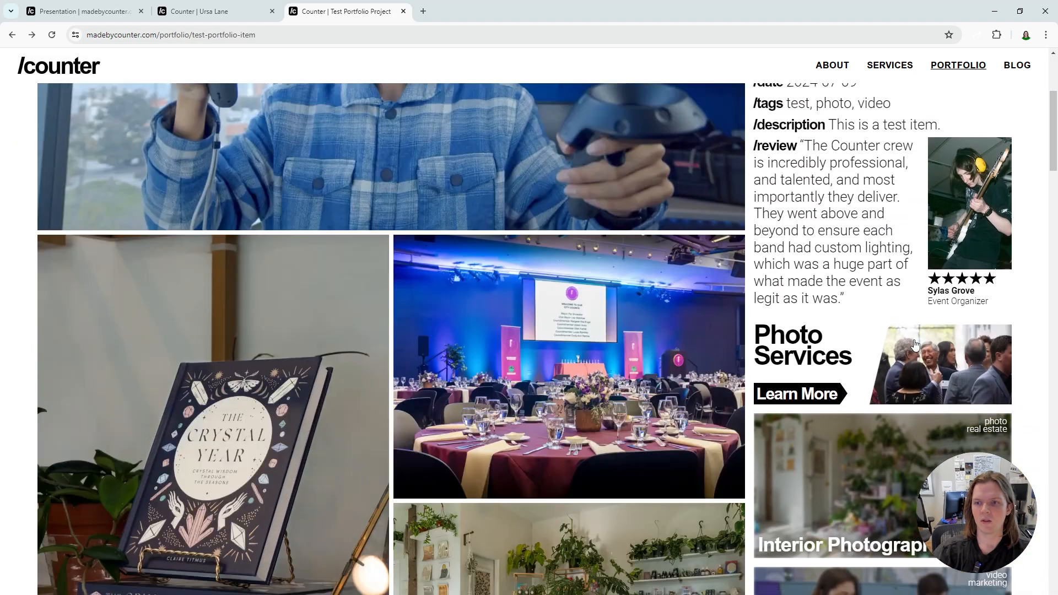
- Open the related Interior Photography project, look over its page and return to the Test Portfolio Project
{"action": "left_click", "coordinate": [842, 462]}
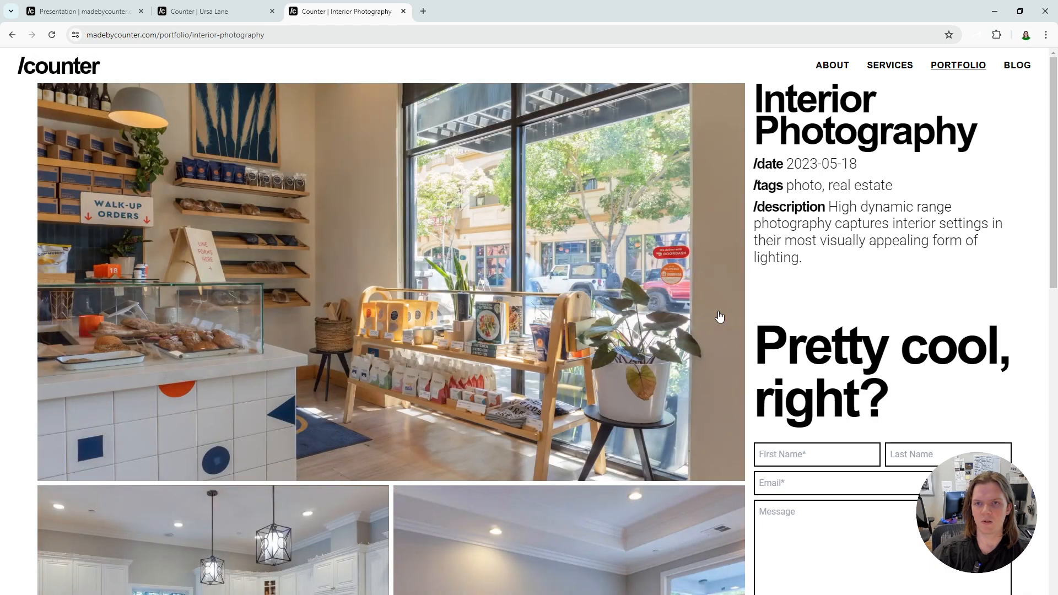
{"action": "scroll", "coordinate": [772, 300], "scroll_direction": "down", "scroll_amount": 5}
{"action": "scroll", "coordinate": [797, 289], "scroll_direction": "down", "scroll_amount": 5}
{"action": "scroll", "coordinate": [834, 314], "scroll_direction": "up", "scroll_amount": 10}
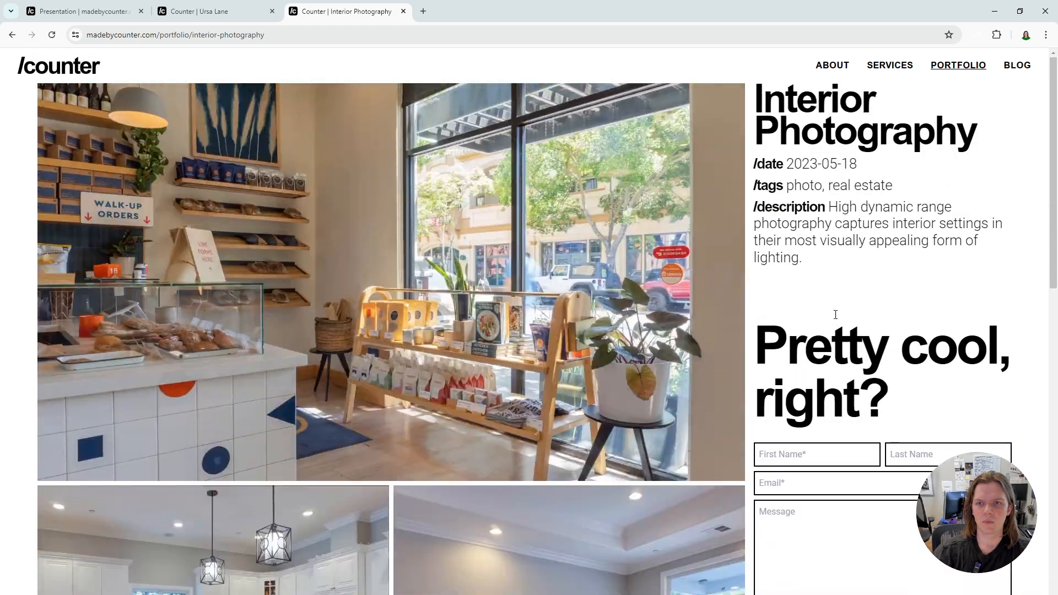
{"action": "key", "text": "alt+Left"}
{"action": "scroll", "coordinate": [860, 375], "scroll_direction": "down", "scroll_amount": 4}
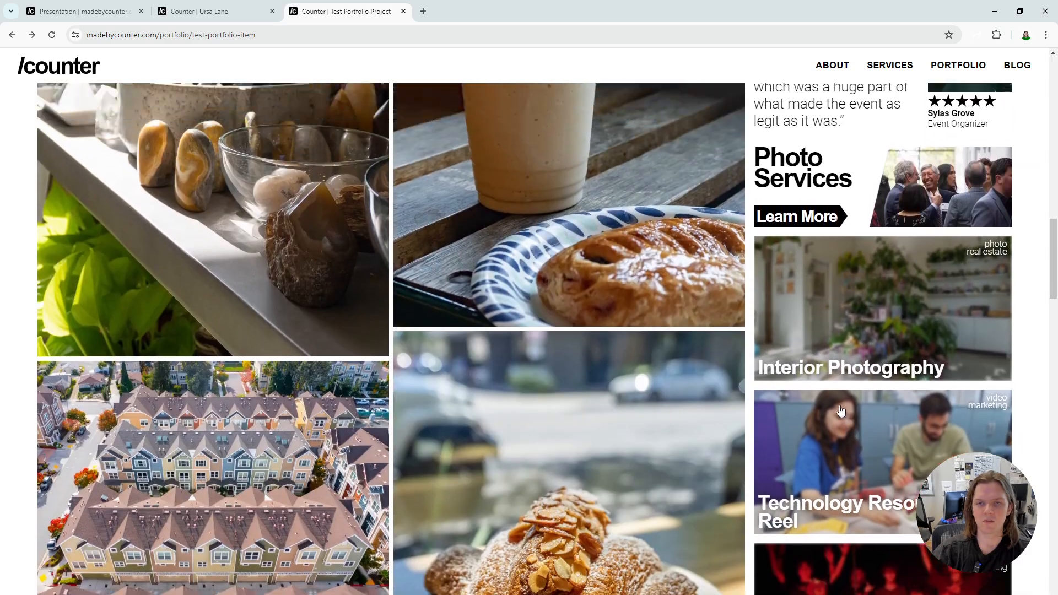
{"action": "scroll", "coordinate": [840, 411], "scroll_direction": "up", "scroll_amount": 8}
- Return to the Studio presentation preview and unpublish the Test Portfolio Project
{"action": "left_click", "coordinate": [118, 12]}
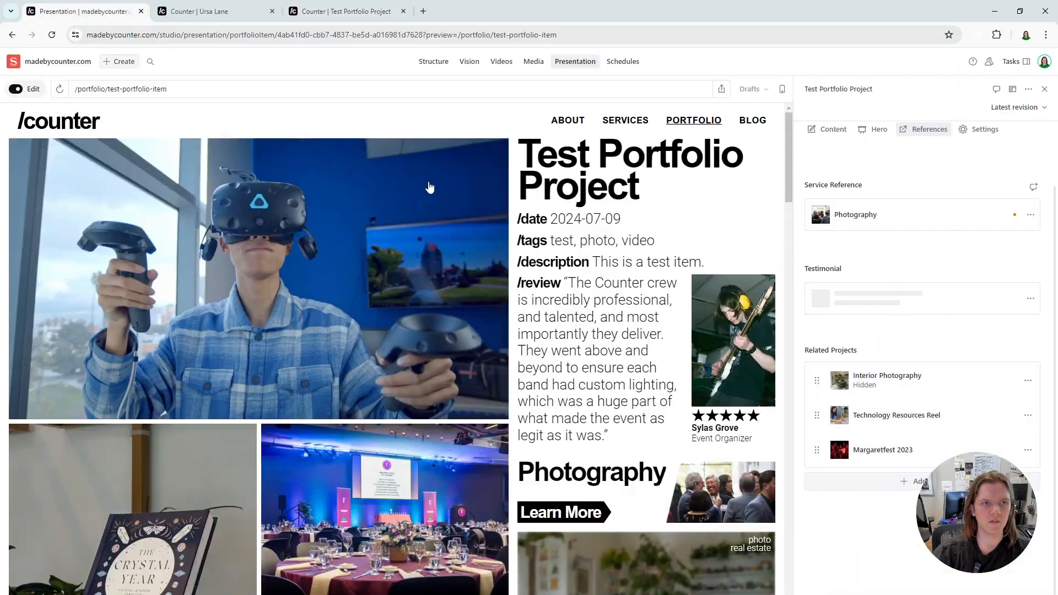
{"action": "left_click", "coordinate": [594, 236]}
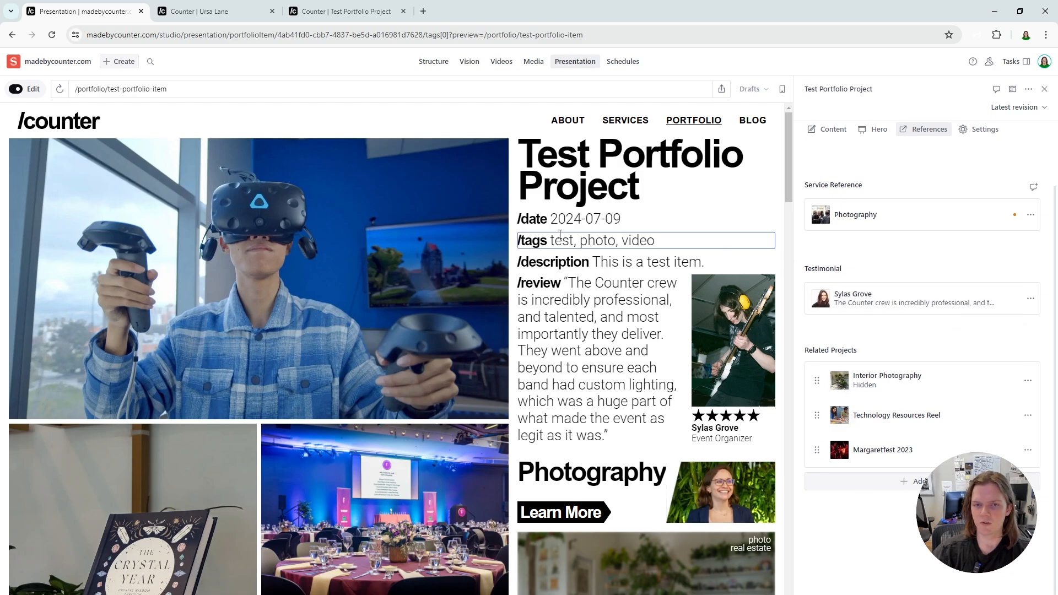
{"action": "left_click", "coordinate": [685, 185]}
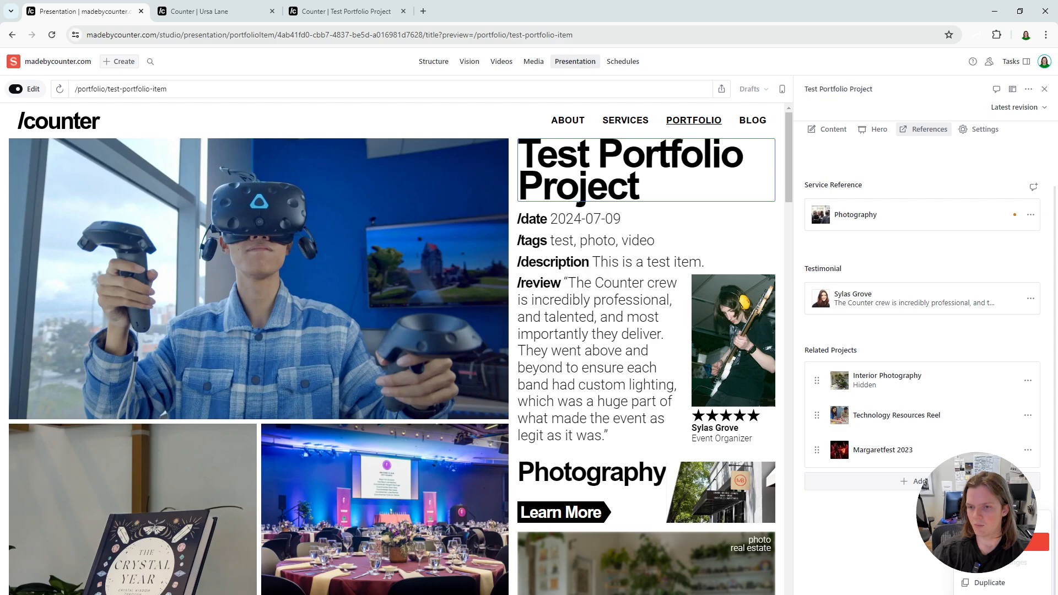
{"action": "left_click", "coordinate": [992, 541]}
{"action": "left_click", "coordinate": [1007, 396]}
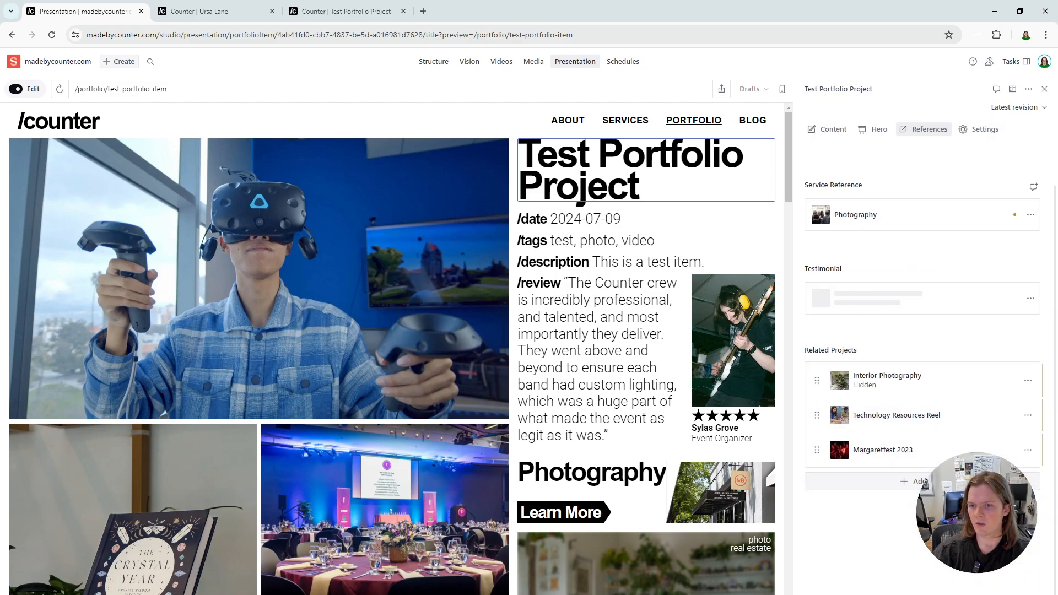